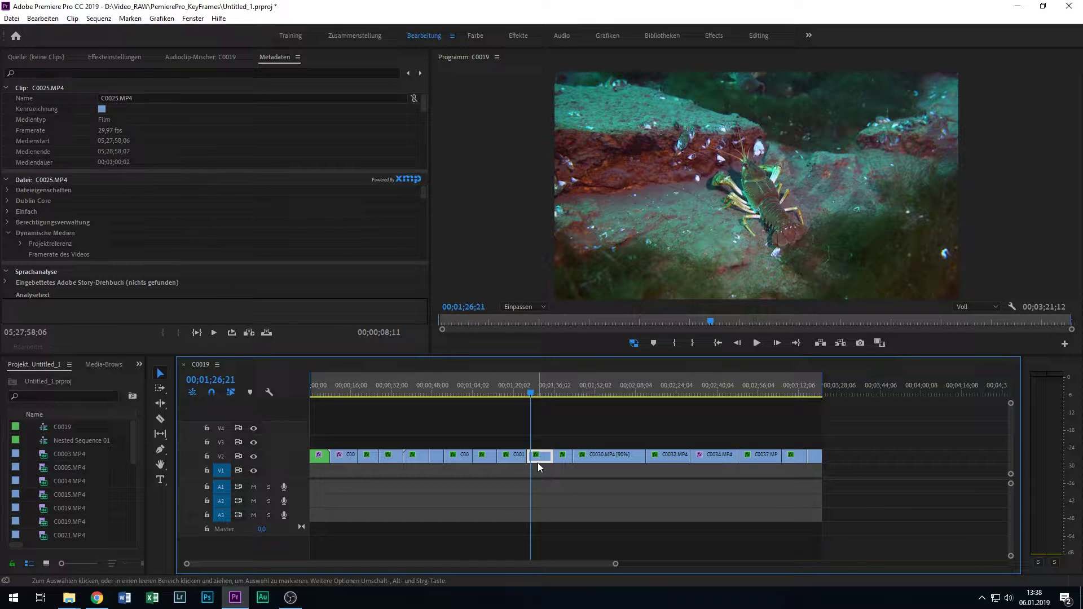
- Select crayfish clip C0025.MP4, show its Effect Controls with a widened keyframe timeline, and select Motion
left_click(747, 174)
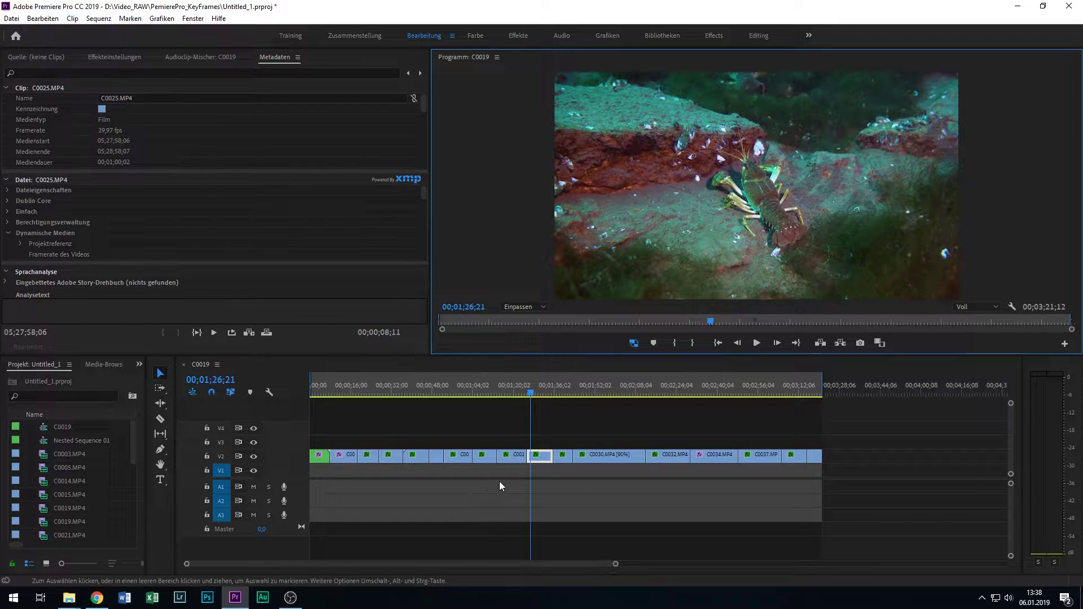
left_click(542, 458)
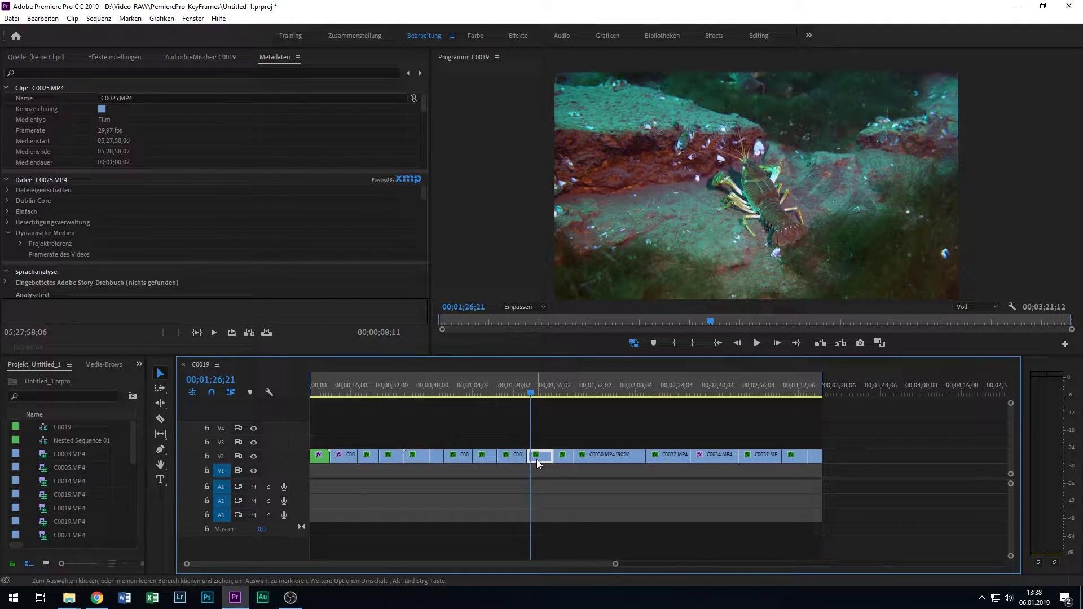
left_click(130, 57)
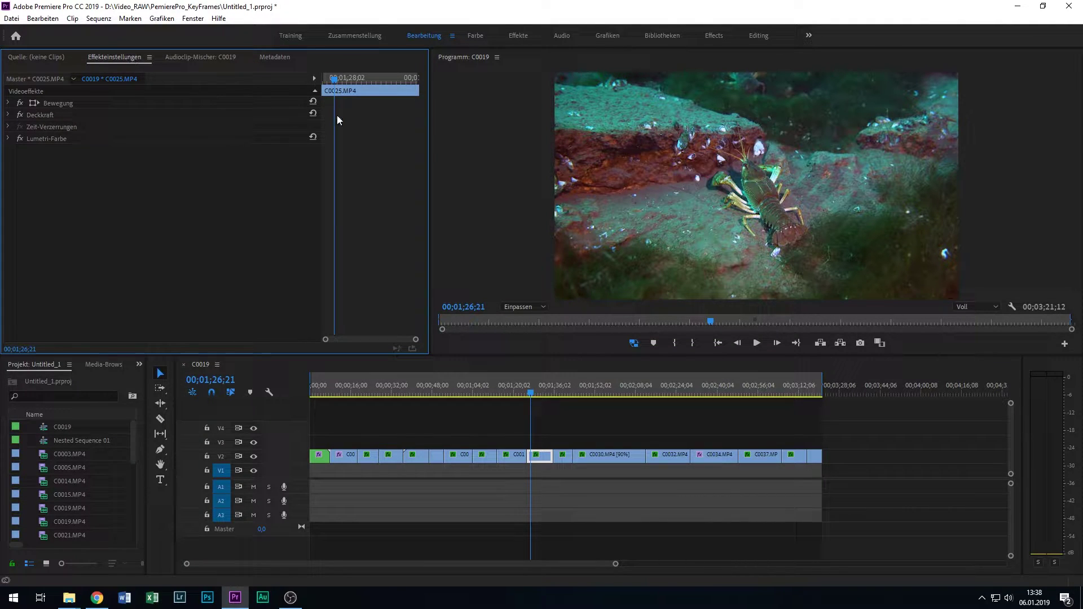
left_click_drag(321, 110, 140, 136)
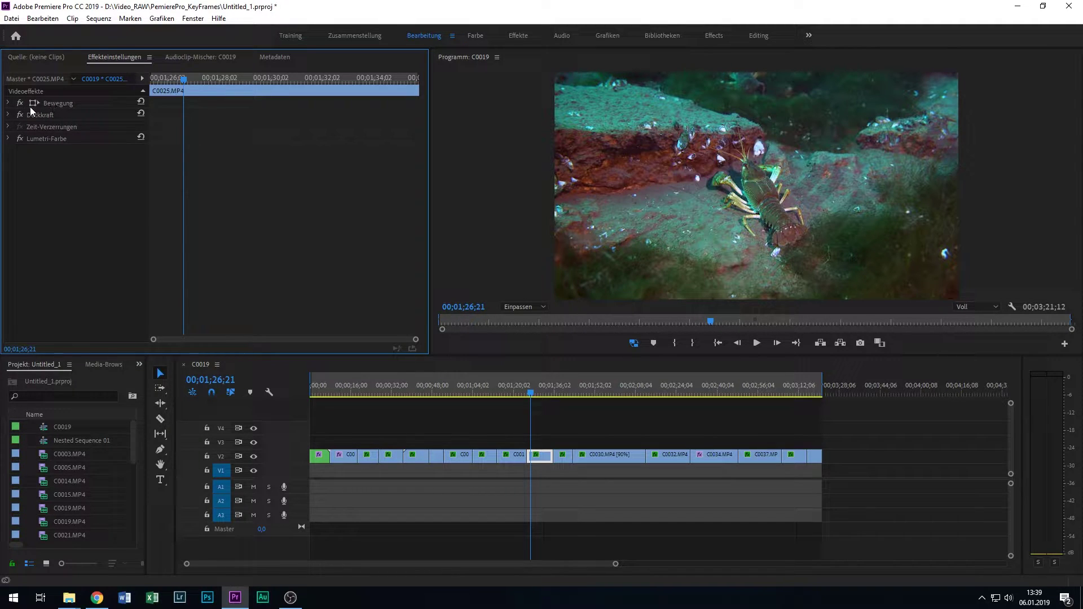
left_click(63, 104)
- Expand Motion to reveal Position, Scale and Rotation, and scrub the clip between 01;27 and 01;32
left_click(8, 103)
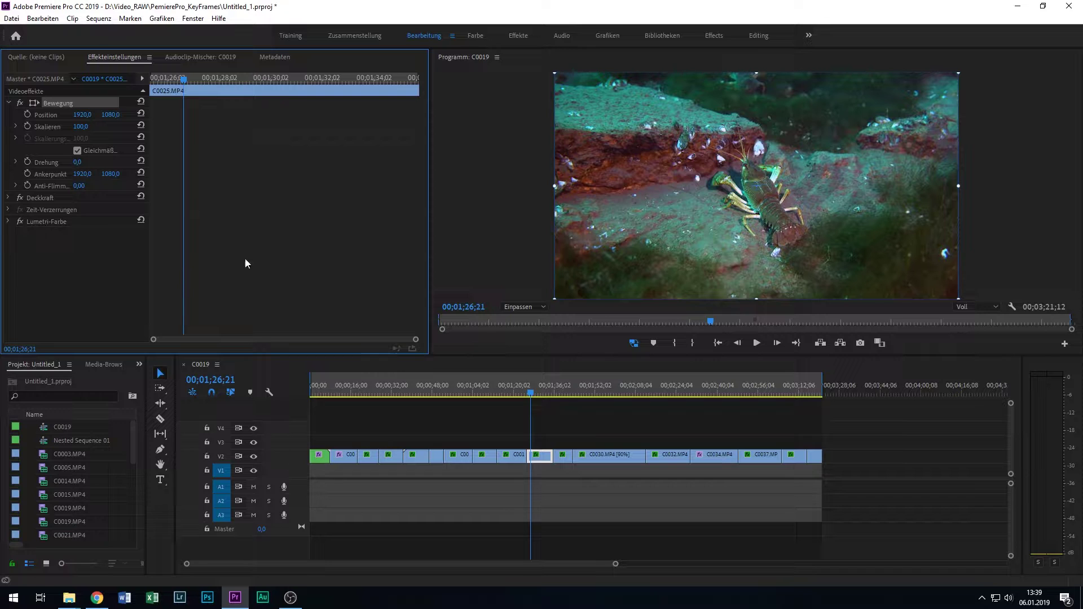
left_click_drag(187, 80, 285, 111)
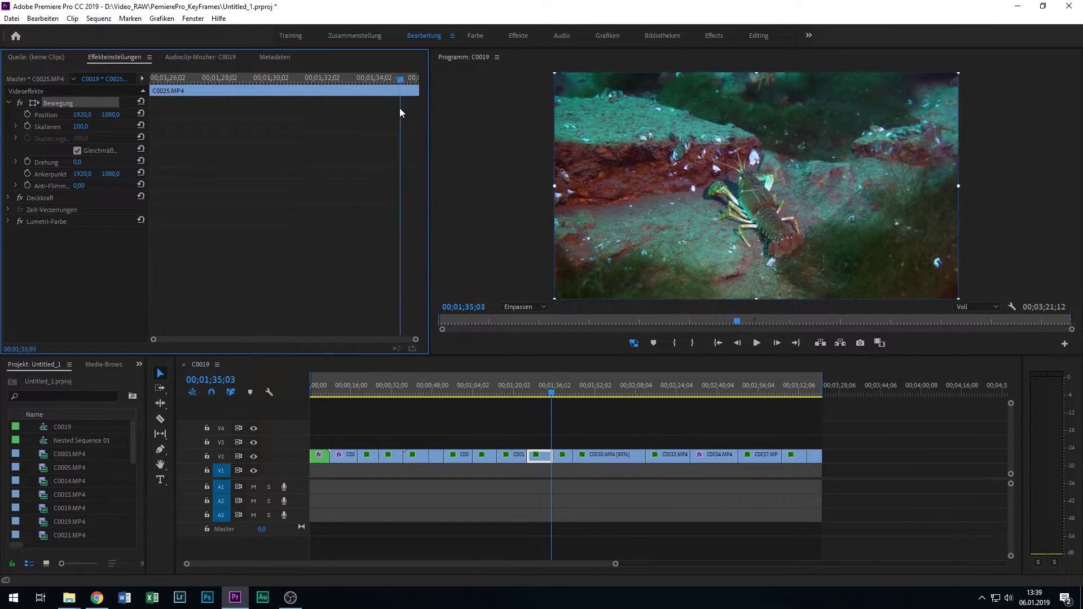
left_click_drag(284, 114, 338, 124)
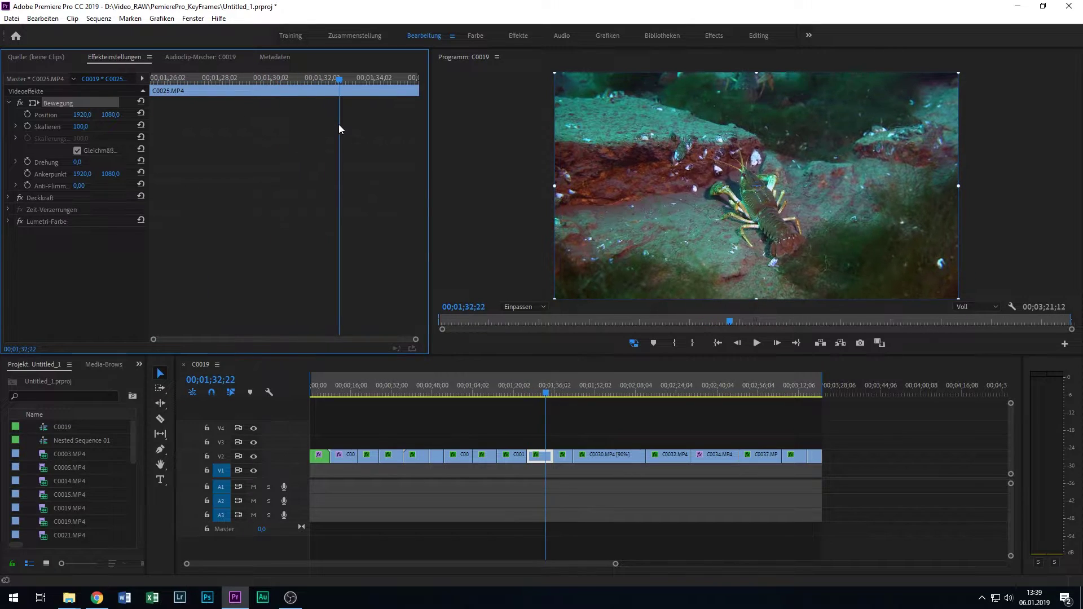
left_click(550, 463)
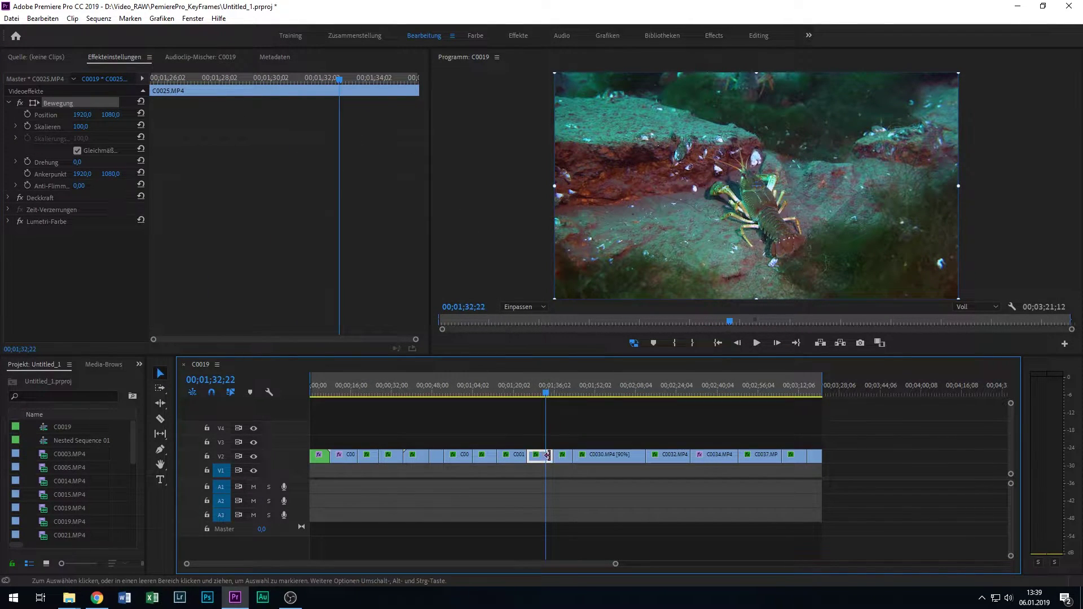
left_click_drag(545, 395, 540, 400)
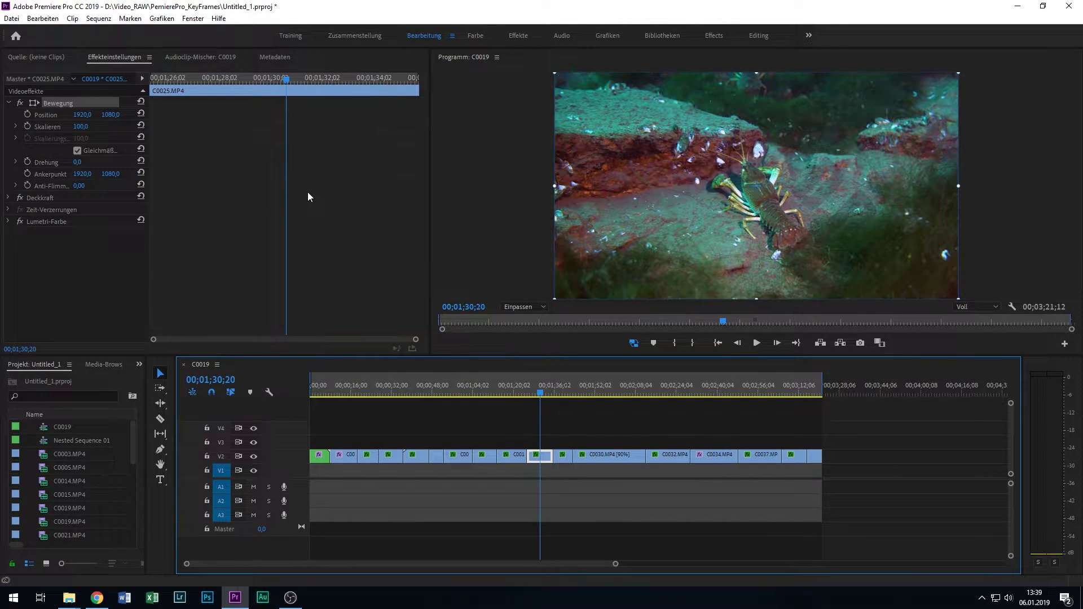
left_click_drag(536, 395, 532, 393)
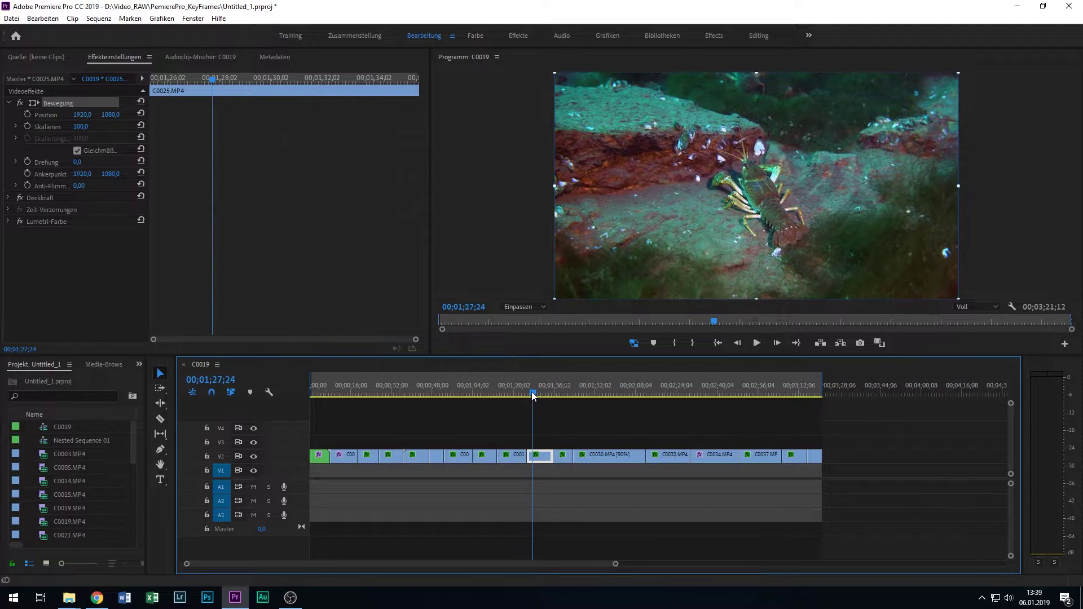
- Scrub through to the clip's end and back, ending on its first frame at 00;01;26;22
mouse_move(211, 80)
left_mouse_down()
mouse_move(353, 97)
mouse_move(150, 78)
left_mouse_up()
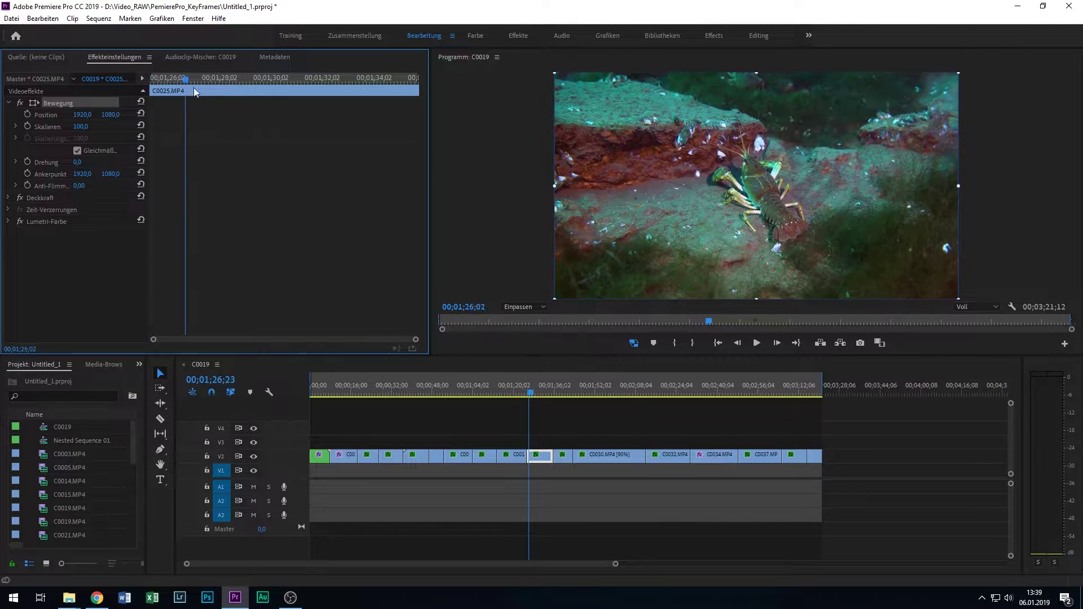
left_click_drag(150, 77, 426, 108)
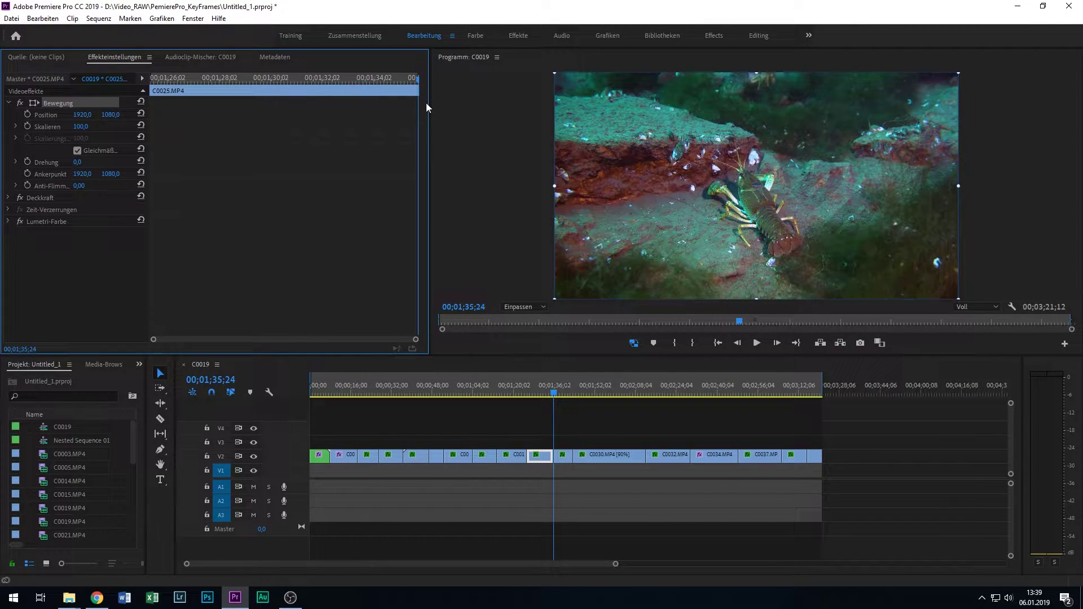
left_click_drag(428, 104, 170, 83)
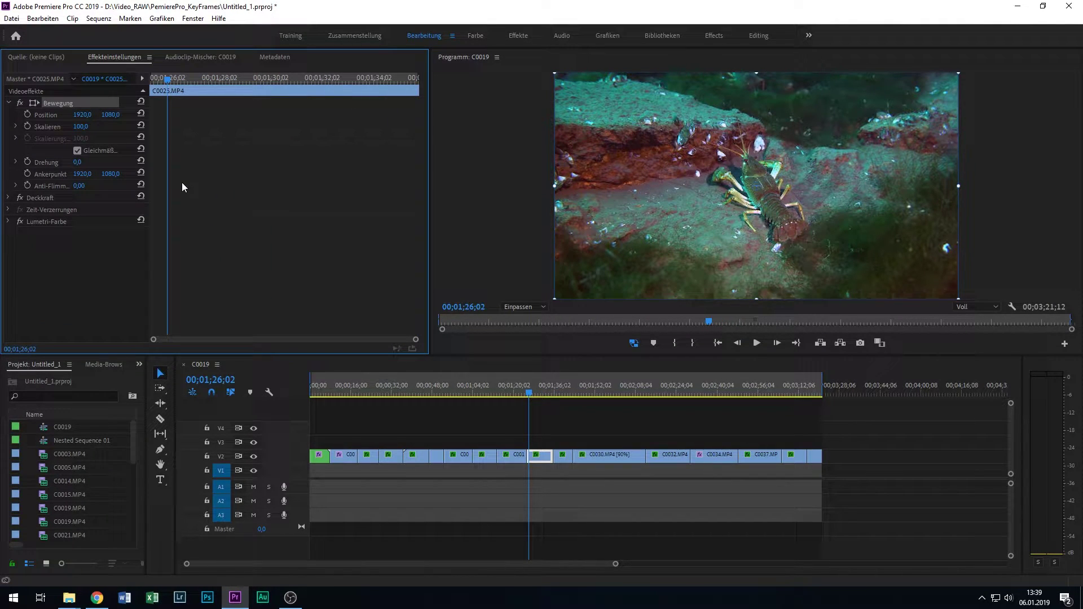
left_click_drag(168, 83, 178, 85)
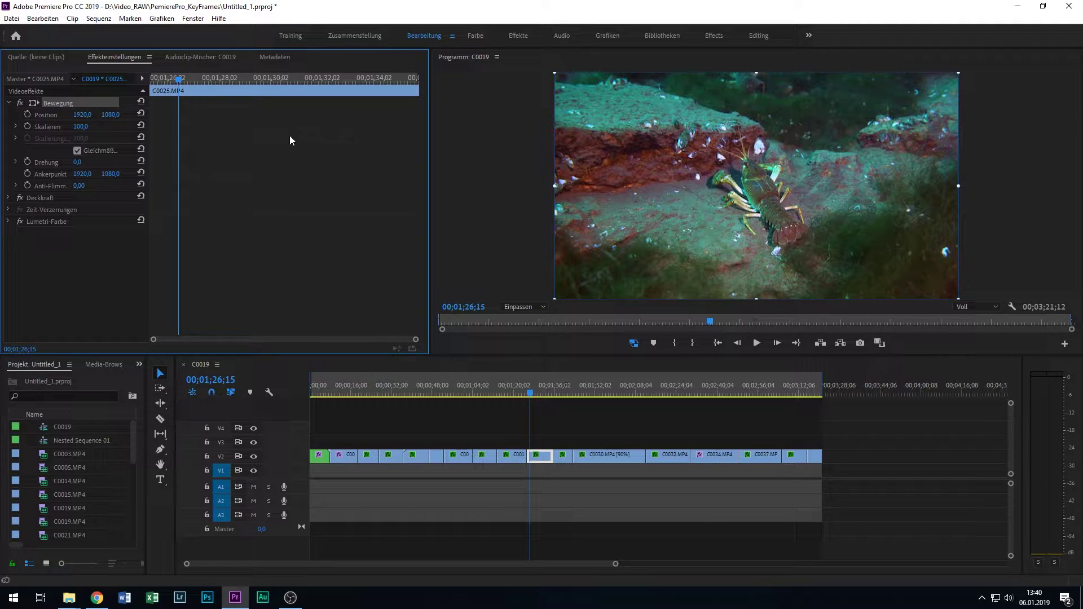
left_click_drag(179, 90, 377, 91)
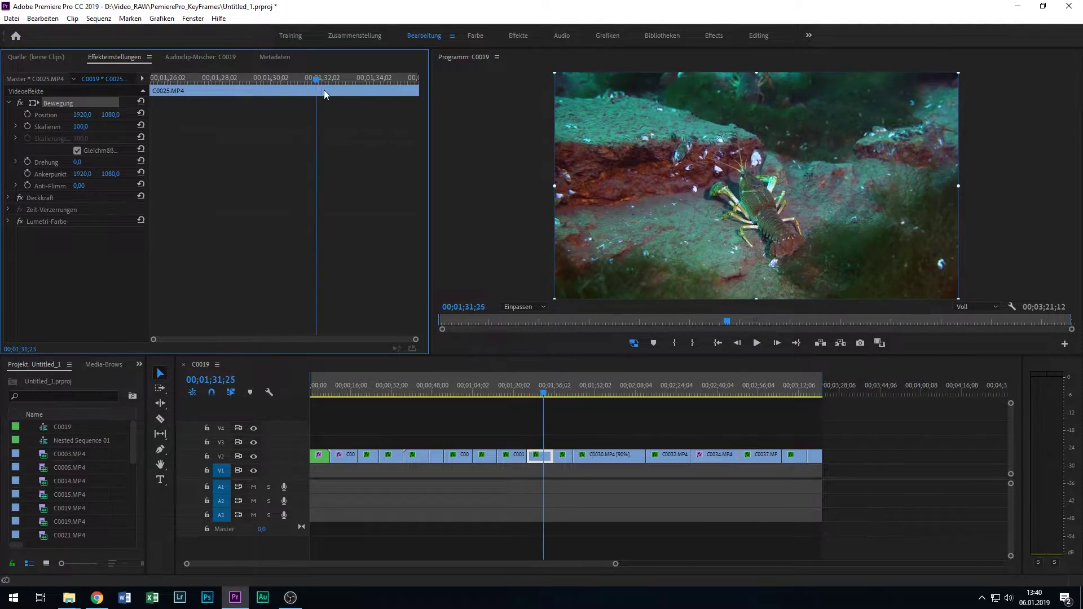
left_click_drag(377, 91, 169, 88)
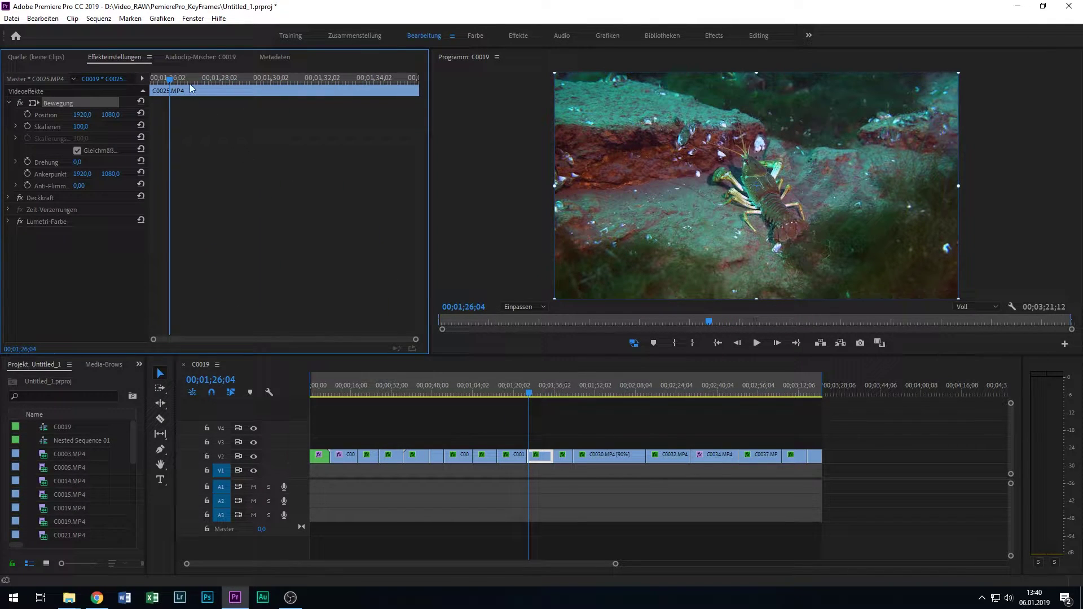
mouse_move(189, 83)
left_mouse_down()
mouse_move(164, 82)
mouse_move(186, 81)
mouse_move(169, 87)
mouse_move(183, 90)
left_mouse_up()
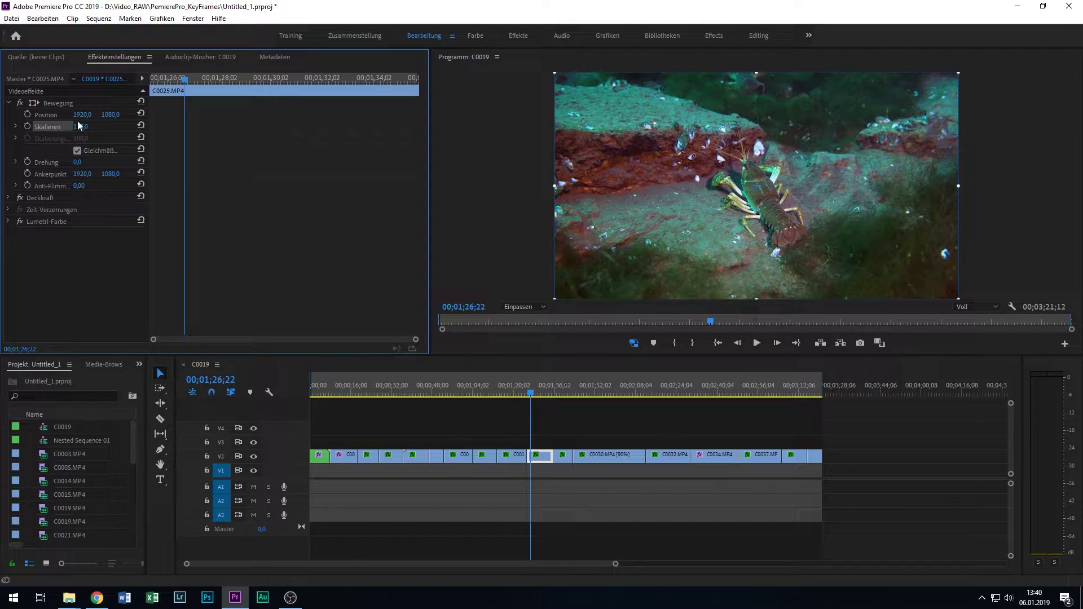
- Expand Scale and enable its stopwatch, adding a 100,0 keyframe at 00;01;26;22
left_click(17, 125)
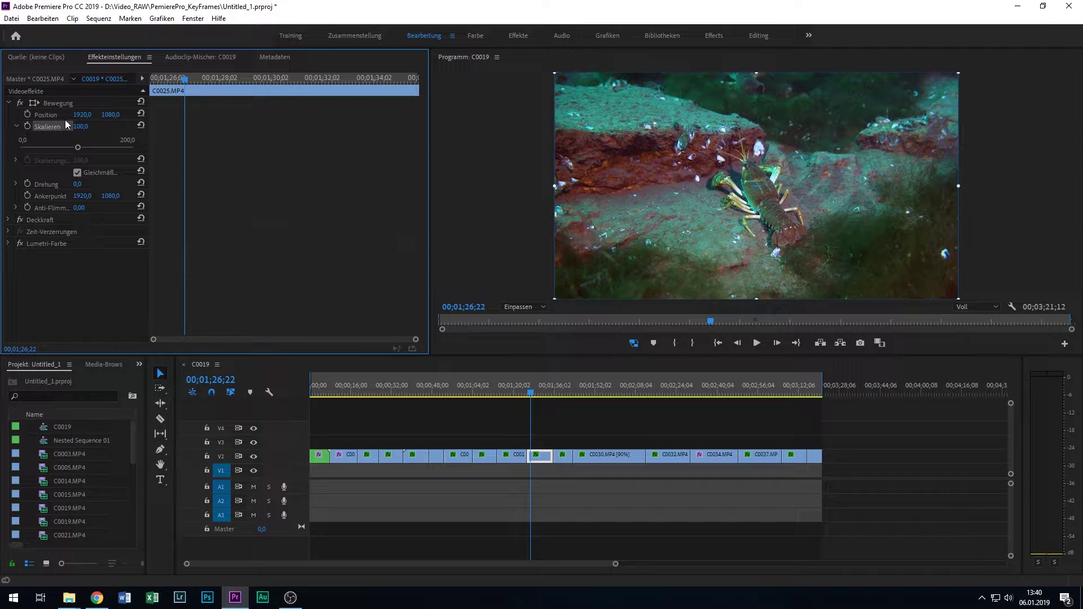
left_click(27, 127)
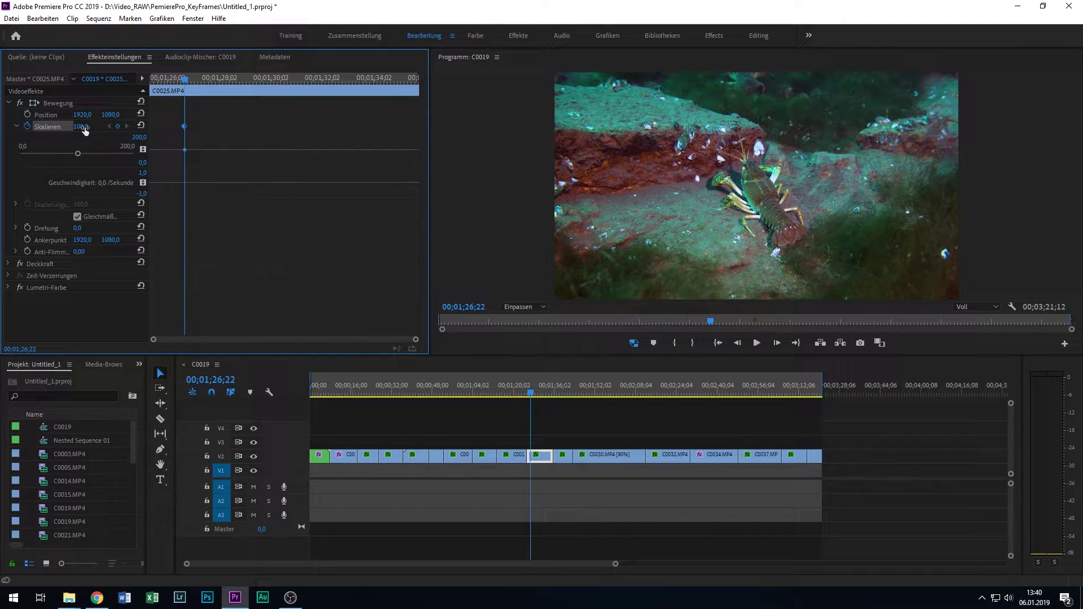
- Test shrinking Scale, restore it to 100, then move the playhead to about 01;27;11
left_click(85, 126)
left_click(214, 147)
left_click(184, 127)
left_click_drag(80, 127, 52, 126)
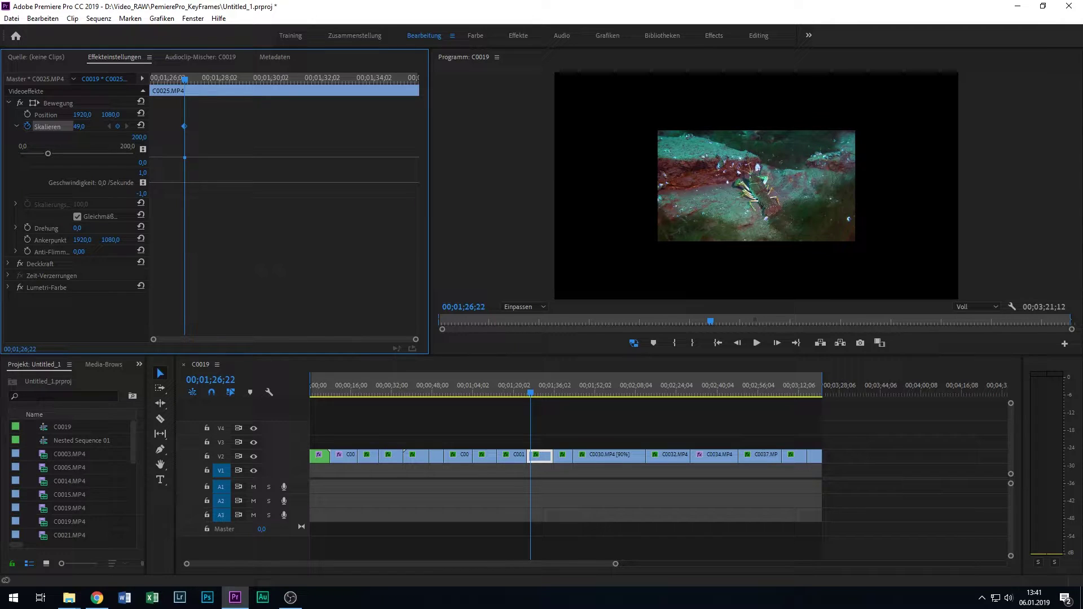
mouse_move(79, 126)
left_mouse_down()
mouse_move(119, 126)
mouse_move(89, 126)
left_mouse_up()
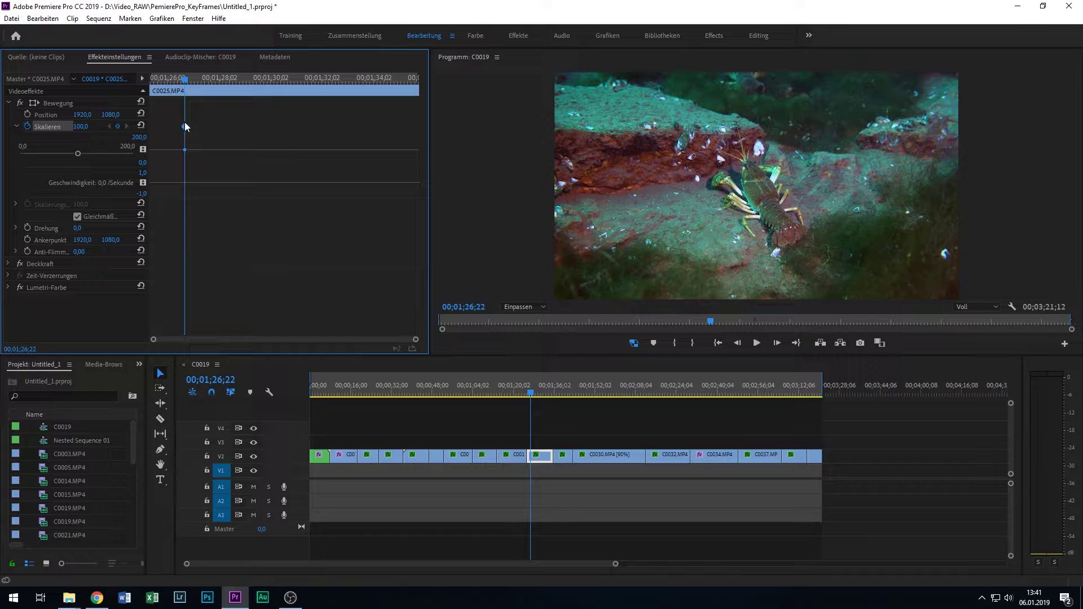
left_click_drag(183, 83, 203, 85)
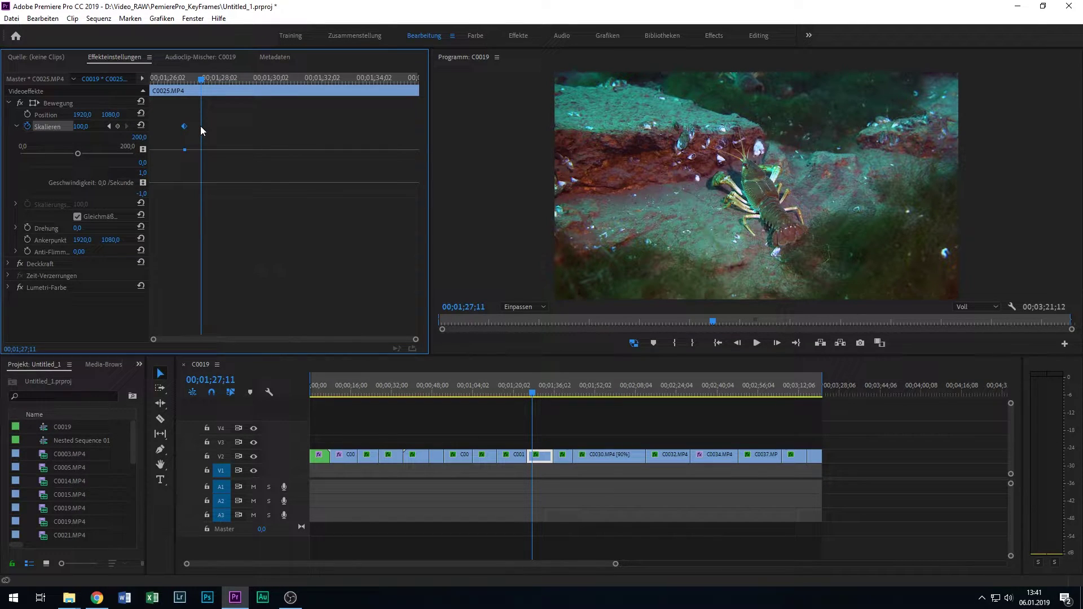
- At 01;27;11, raise Scale to add a second keyframe and fine-tune it to 118,0
left_click_drag(200, 78, 200, 80)
mouse_move(80, 126)
left_mouse_down()
mouse_move(119, 126)
mouse_move(96, 127)
left_mouse_up()
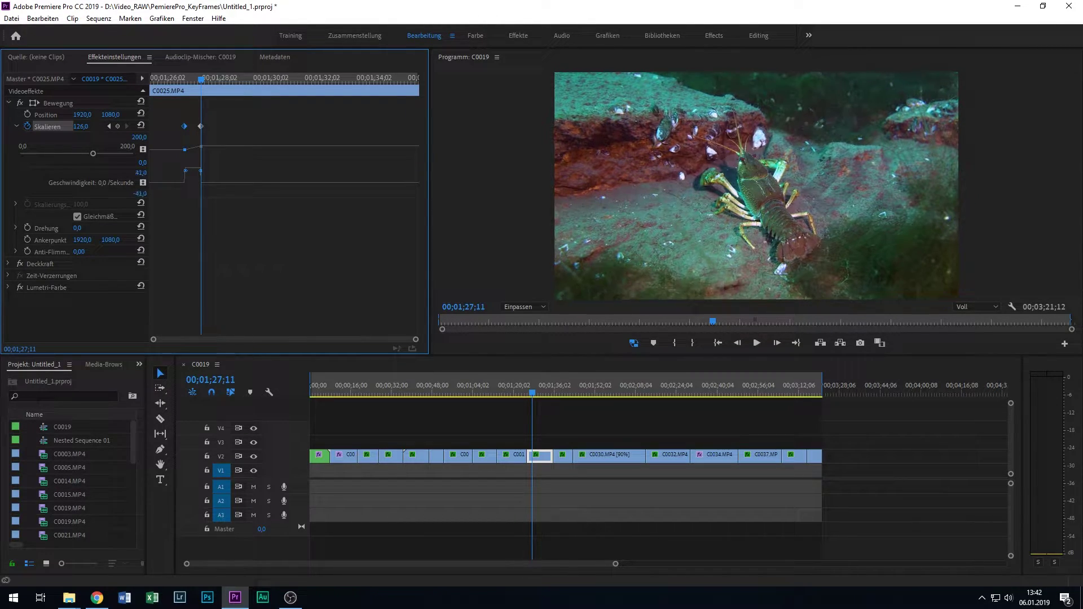
key("Up")
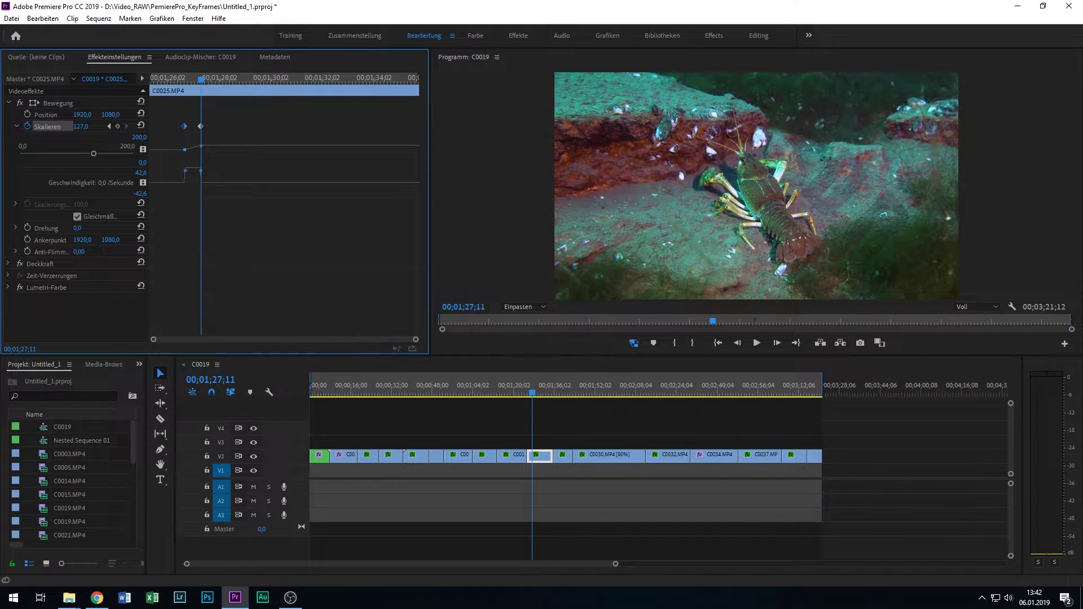
key("Up")
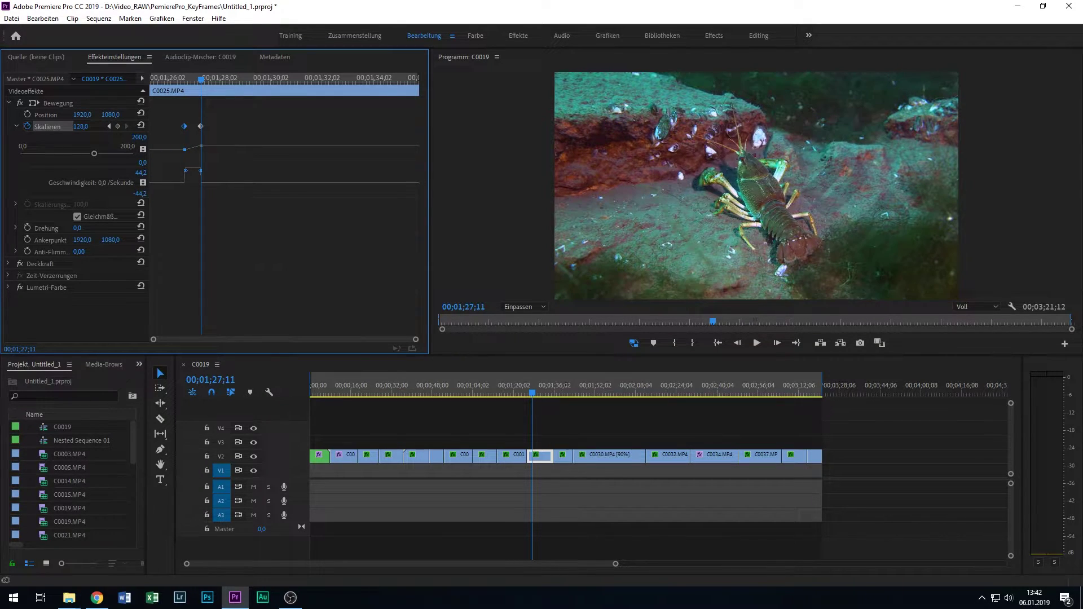
key("Up")
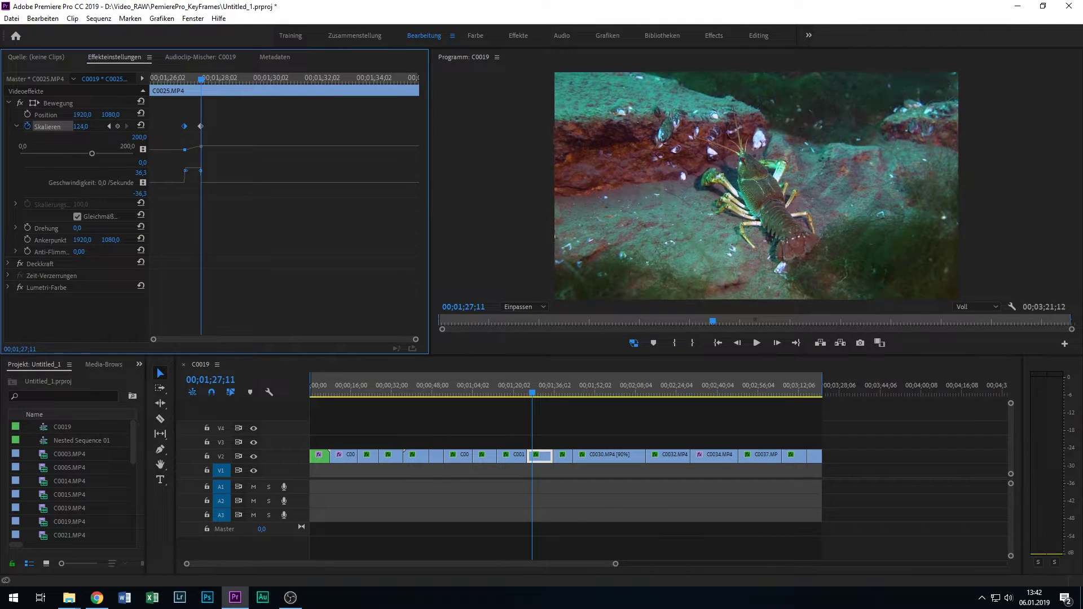
key("Up")
key("Up")
key("Up")
key("Down")
key("Down")
key("Down")
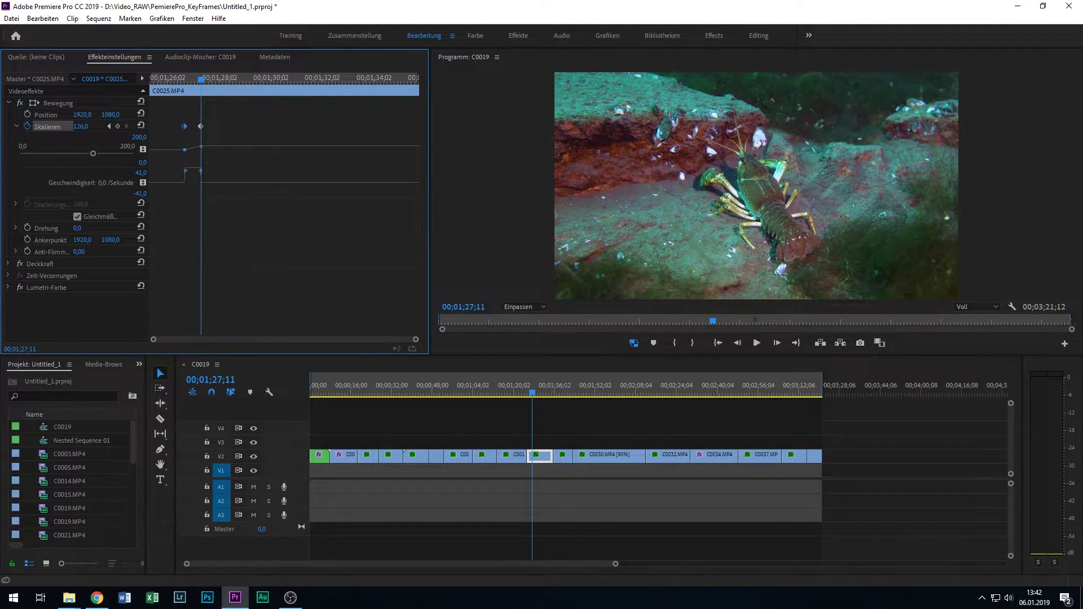
key("Down")
key("Down")
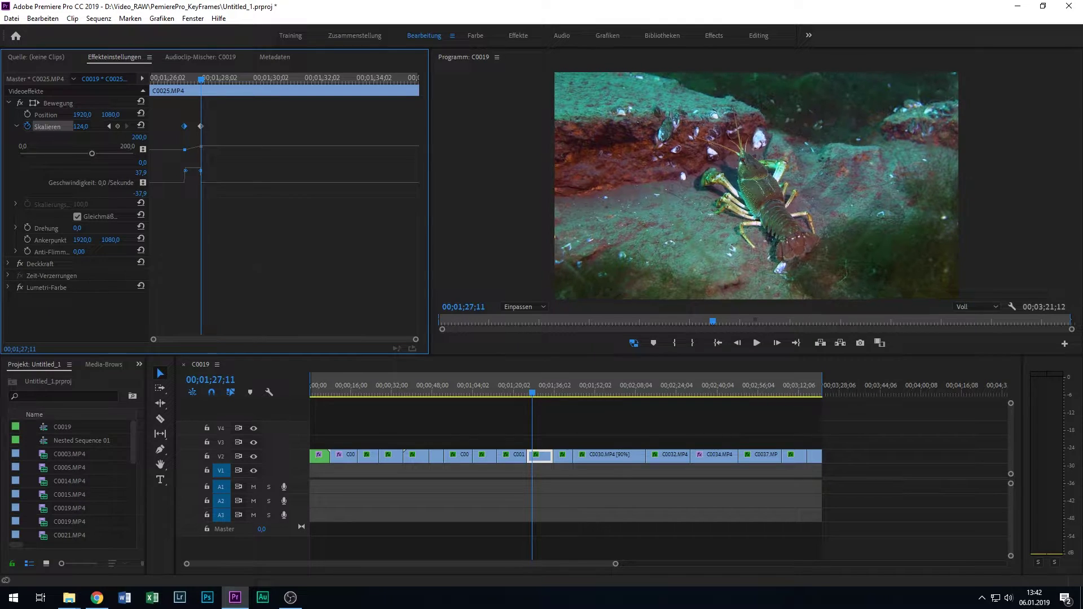
key("Down")
key("Down")
key("Down")
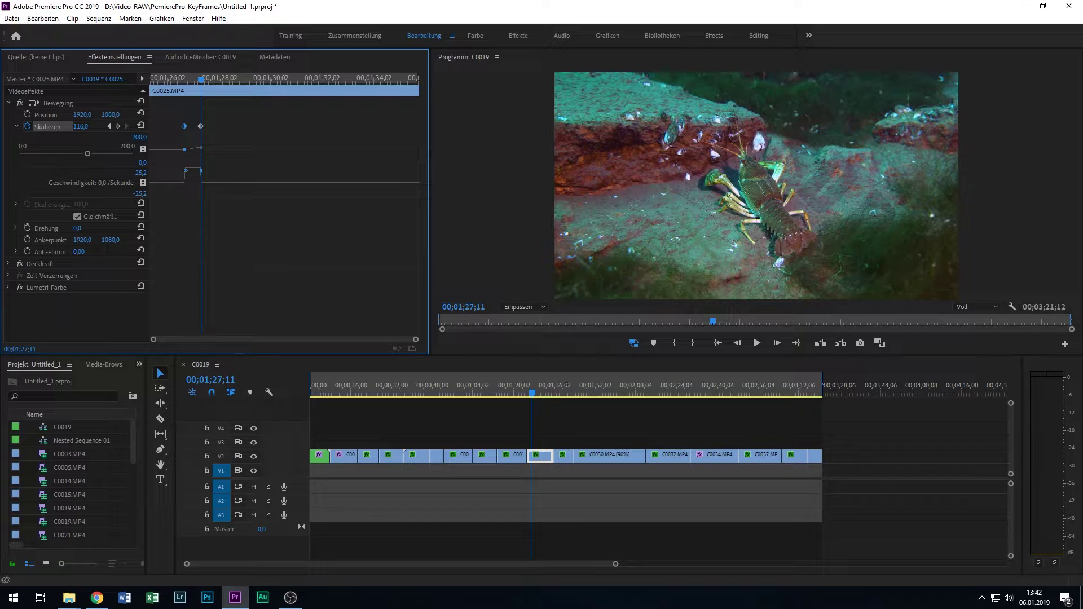
key("Up")
key("Up")
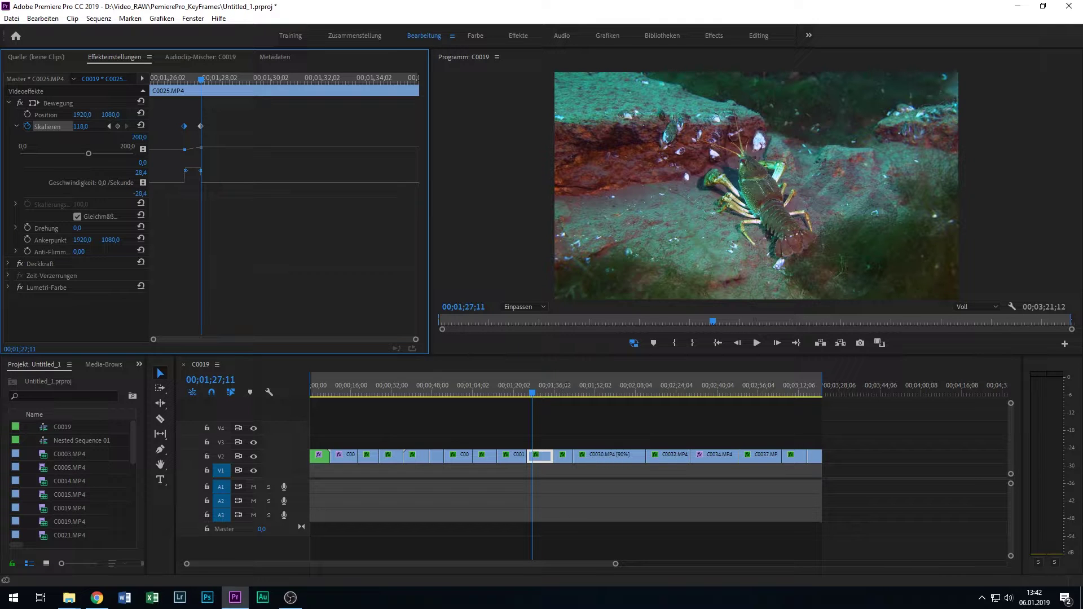
- Raise the second Scale keyframe to 140 and check both keyframe values
left_click_drag(80, 127, 86, 126)
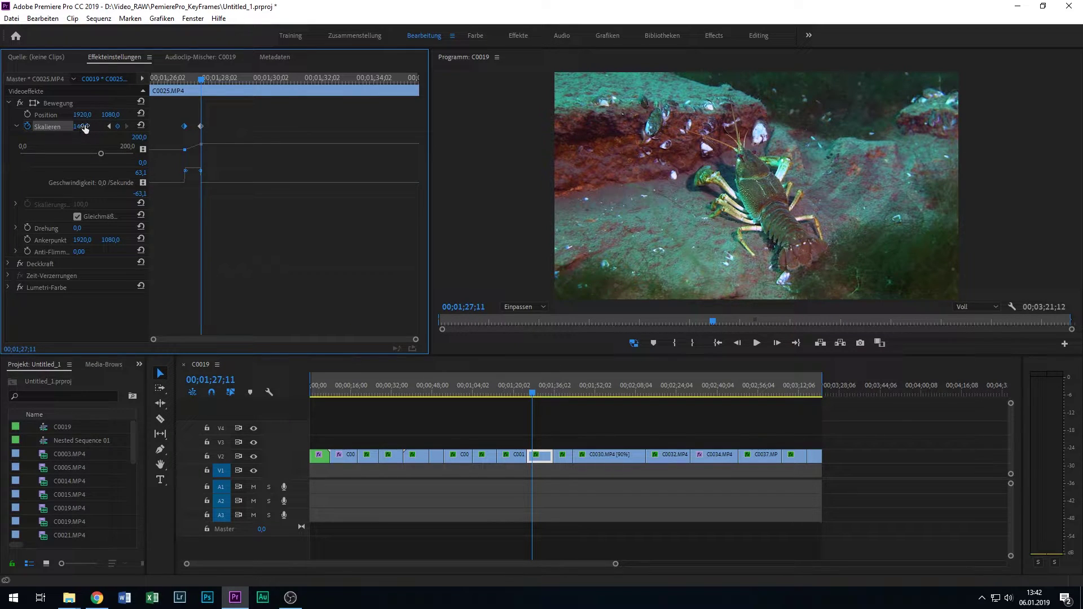
left_click(201, 127)
left_click(184, 126)
left_click(184, 81)
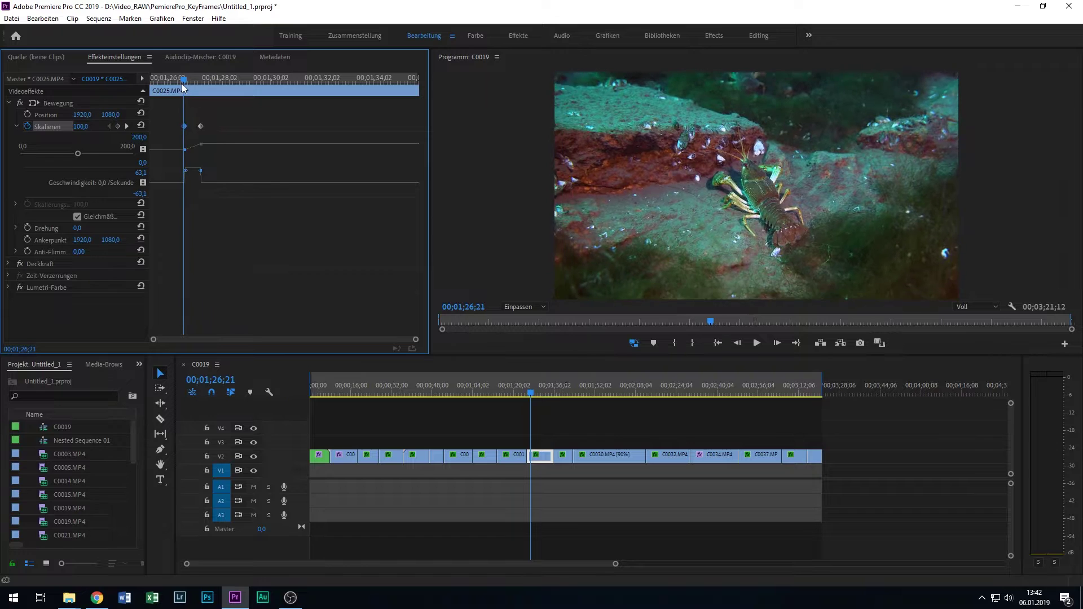
mouse_move(181, 84)
left_mouse_down()
mouse_move(200, 80)
mouse_move(150, 87)
left_mouse_up()
left_click(200, 126)
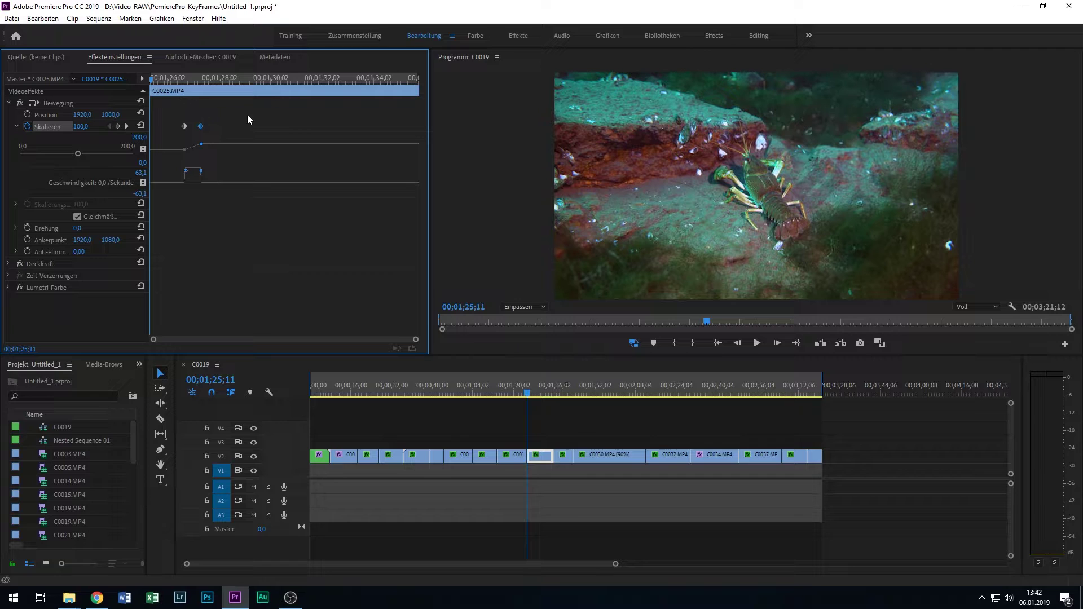
- Play and scrub through the clip to preview the 100-to-140 zoom
key("space")
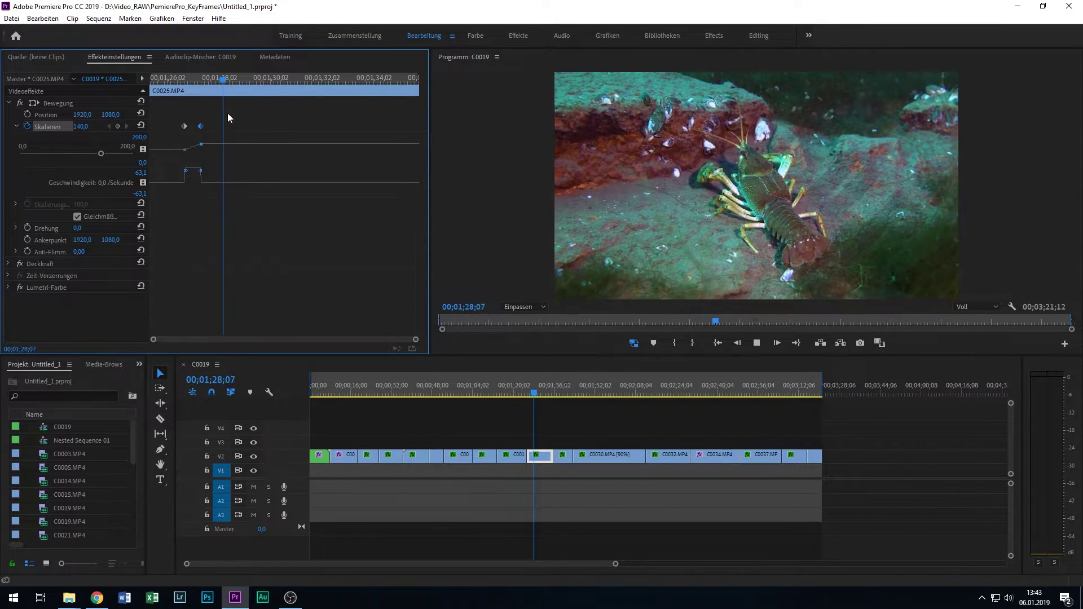
left_click(284, 80)
mouse_move(283, 80)
left_mouse_down()
mouse_move(370, 87)
mouse_move(350, 97)
left_mouse_up()
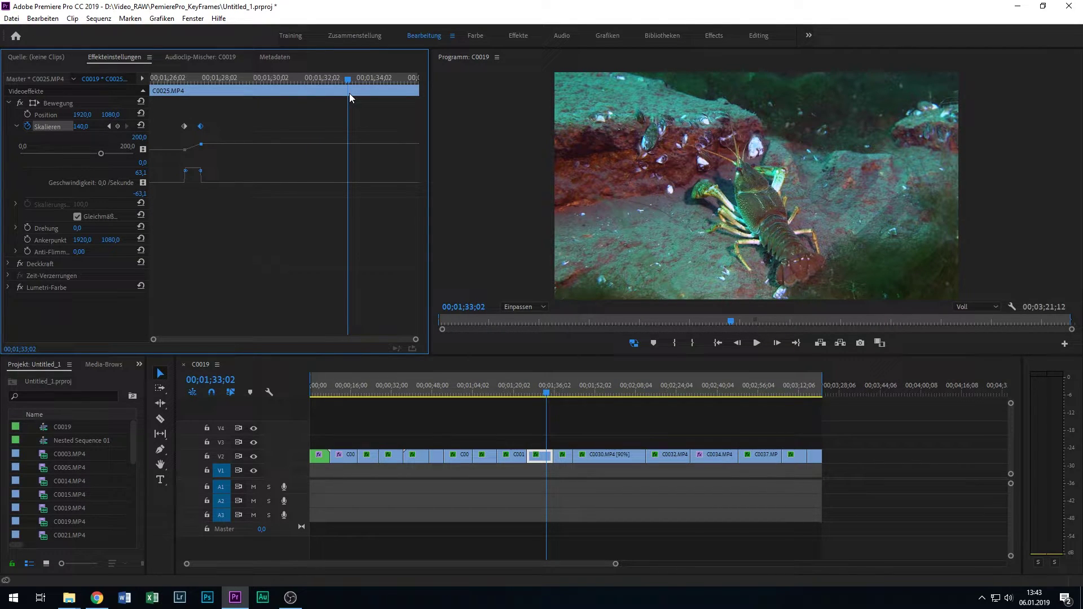
left_click_drag(349, 93, 184, 104)
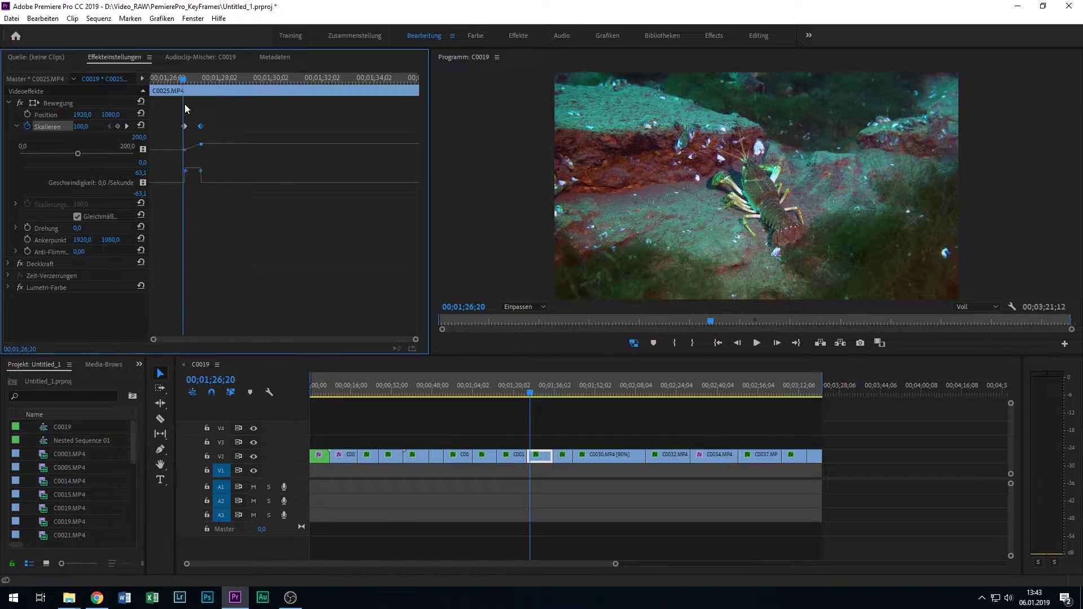
- Play the zoom, nudge the second Scale keyframe slightly earlier, and replay it
key("space")
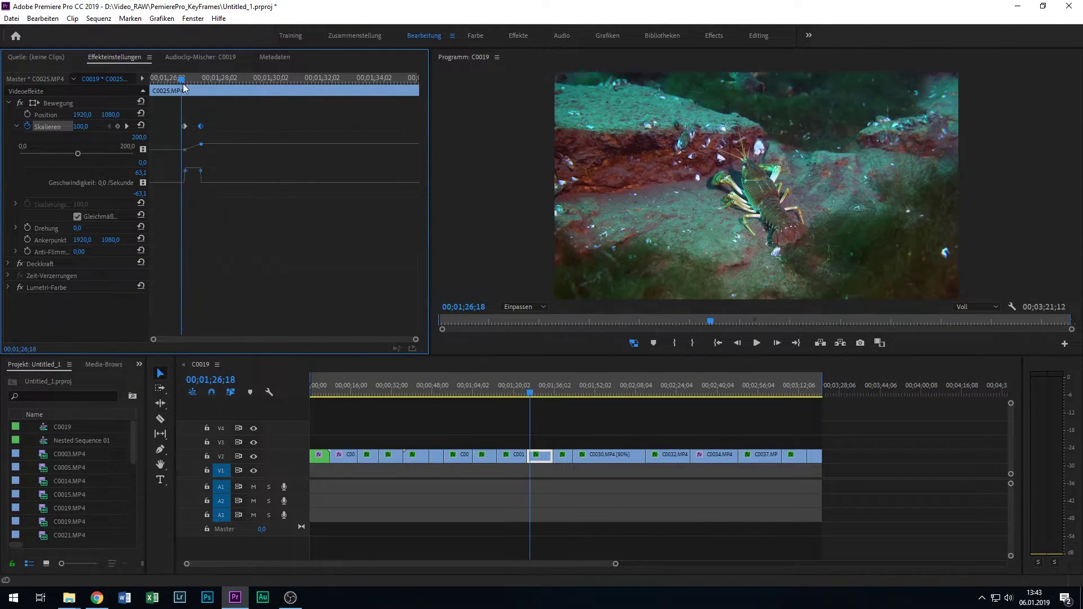
left_click_drag(180, 78, 187, 82)
key("space")
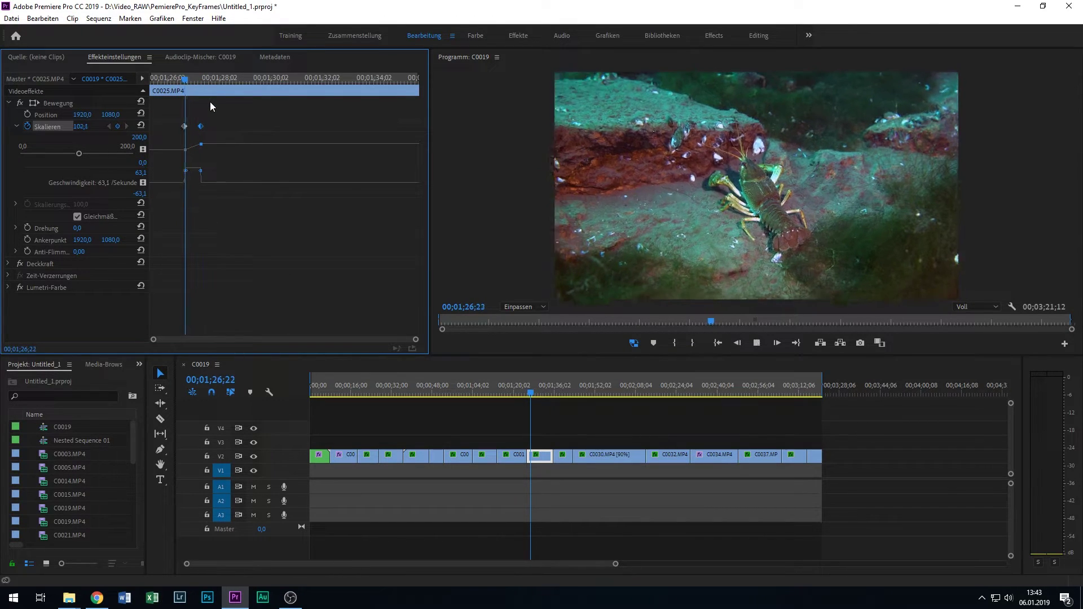
key("space")
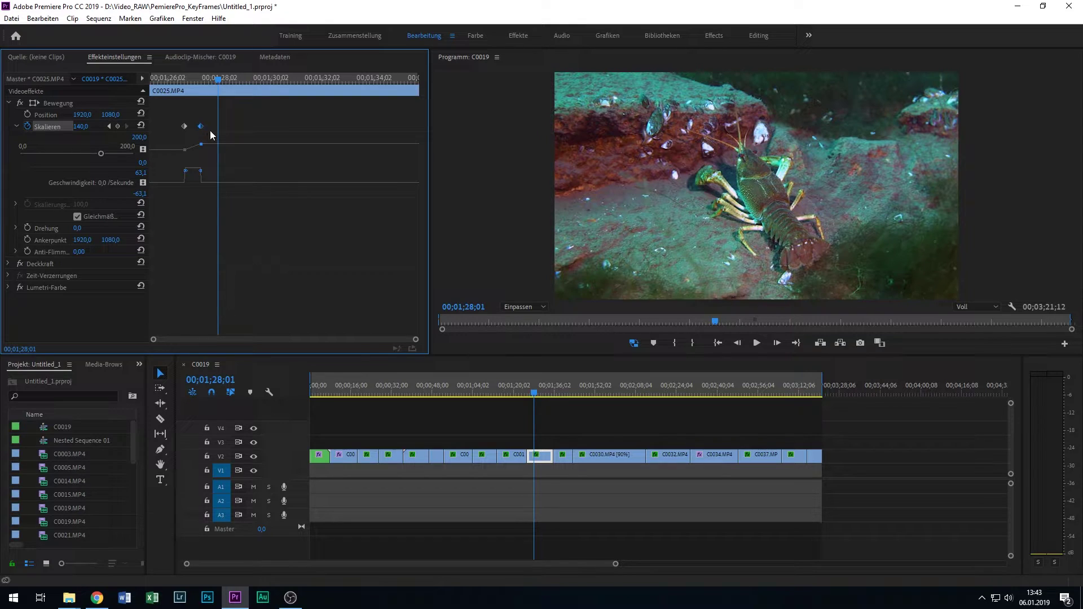
left_click_drag(198, 130, 193, 134)
left_click(181, 79)
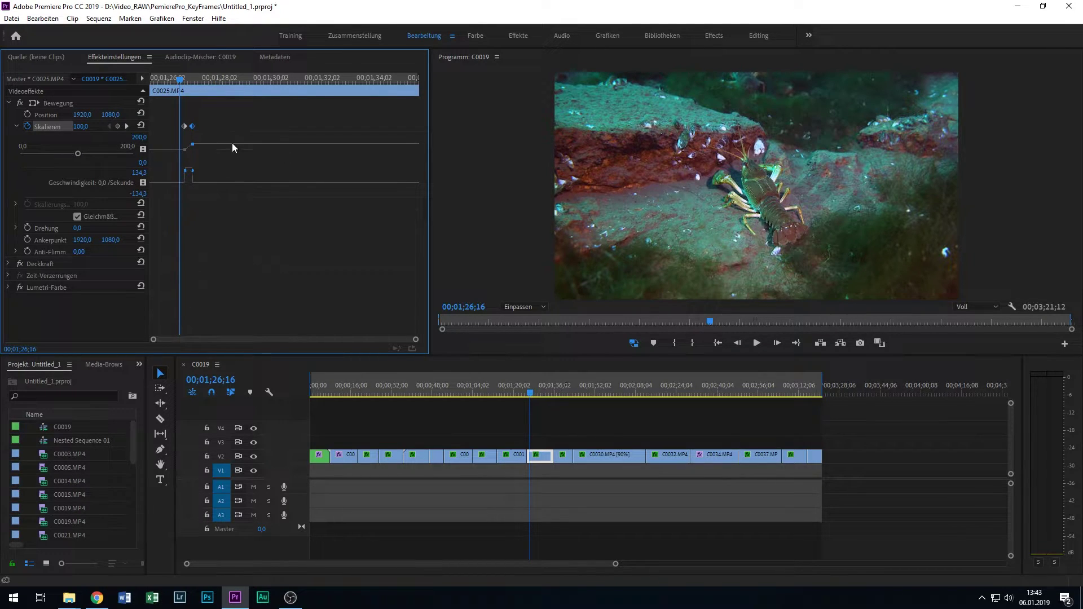
key("space")
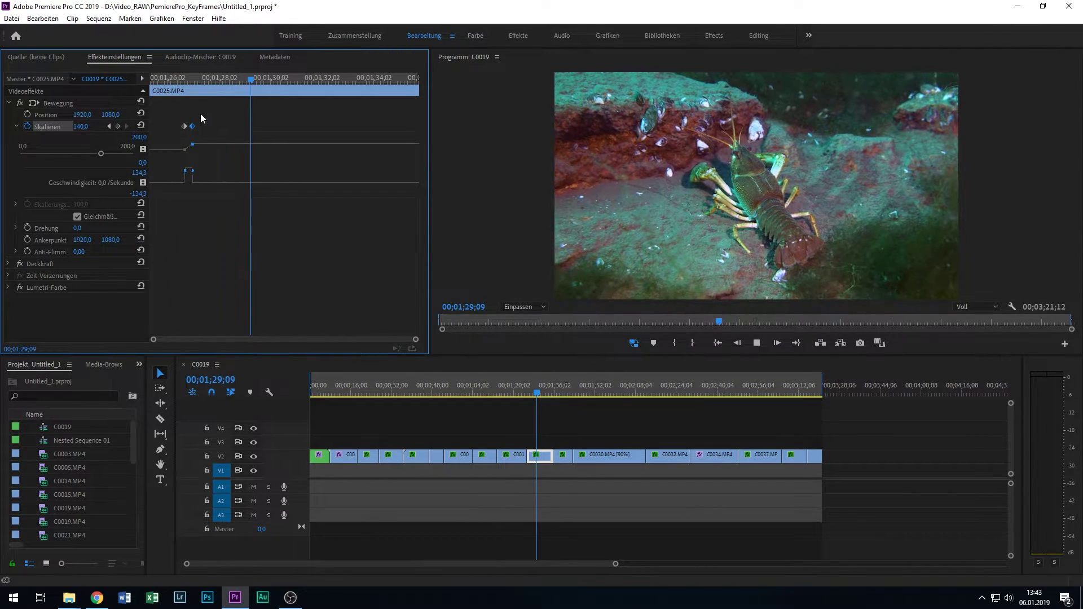
- Drag the second Scale keyframe later for a slower zoom, play it, and scrub to about 01;33;02
left_click_drag(191, 125, 242, 126)
left_click(167, 79)
key("space")
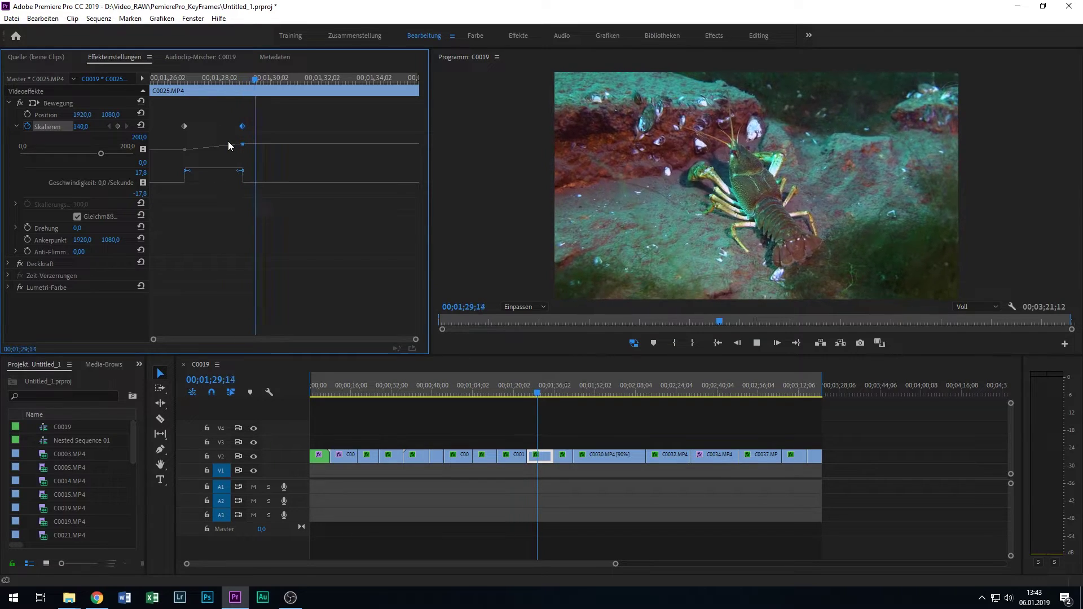
key("space")
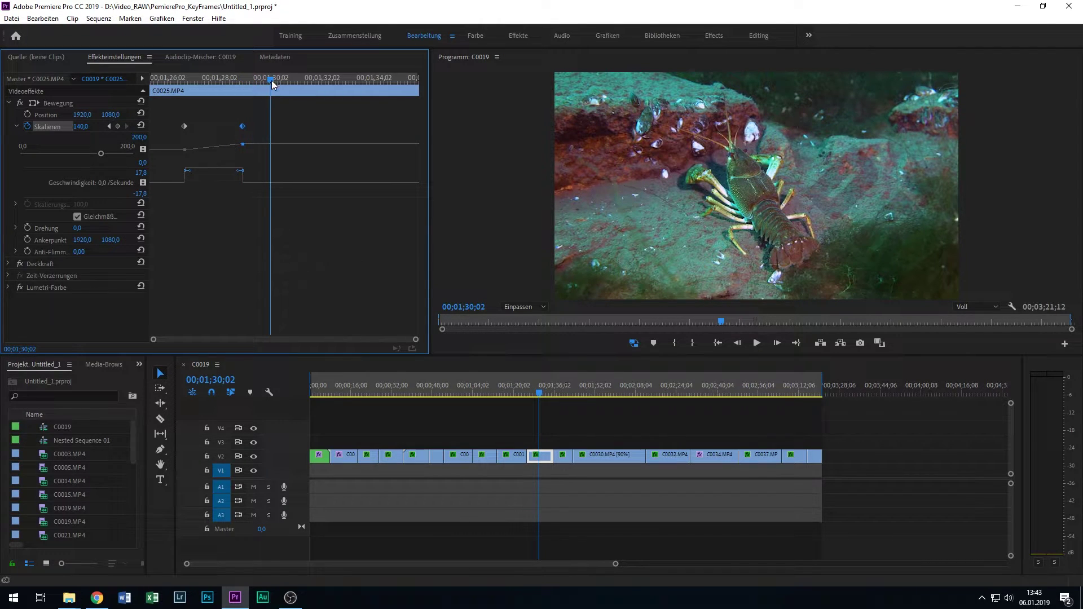
left_click(274, 79)
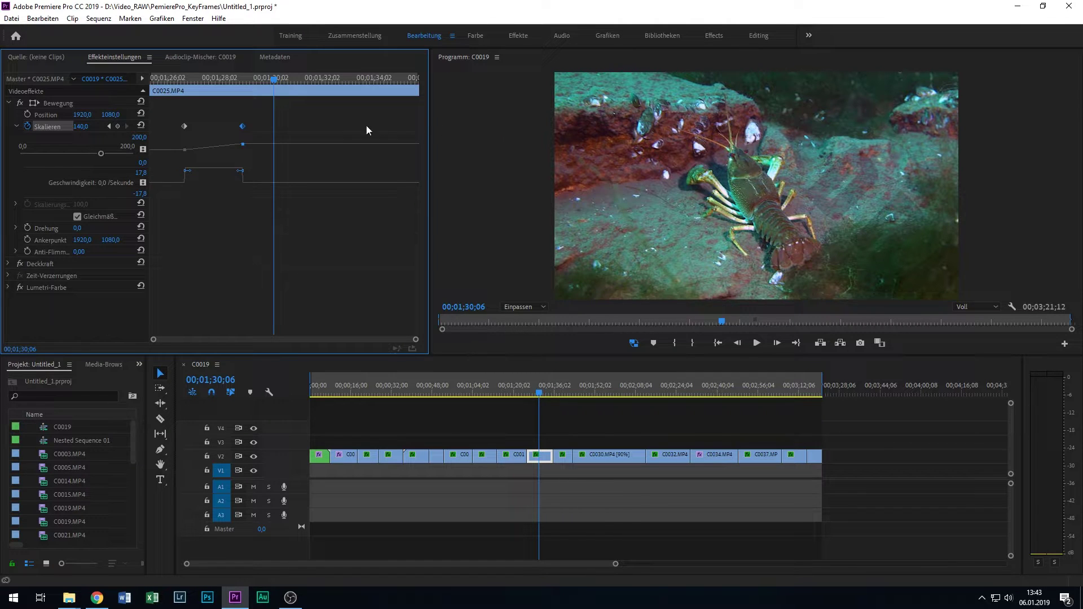
left_click_drag(276, 79, 347, 78)
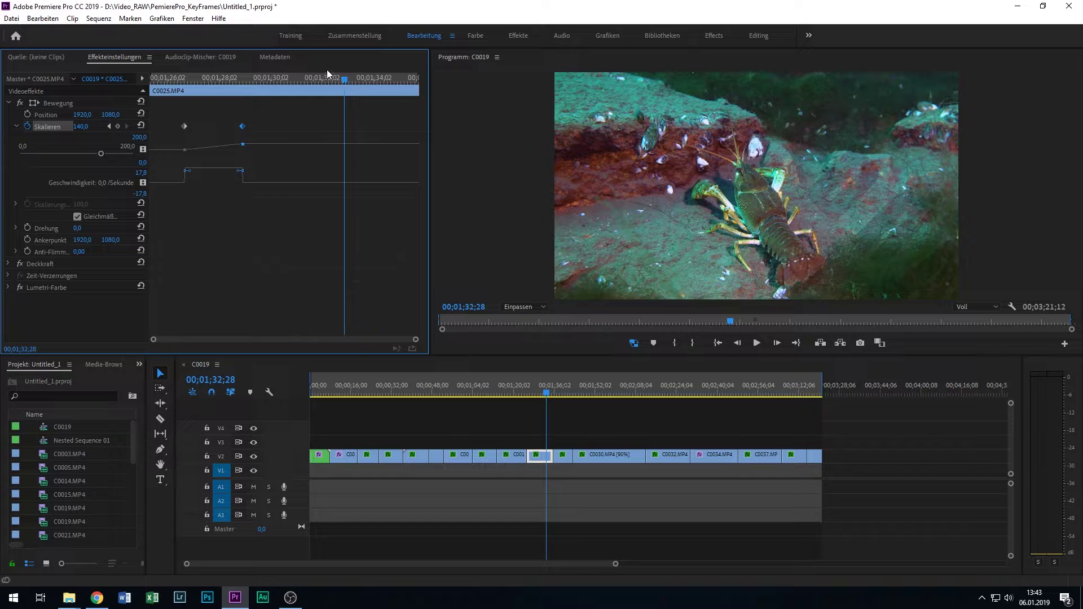
- Add Scale keyframes holding 140,0 at 01;32;28 and 01;34;00
left_click(118, 126)
left_click(83, 126)
left_click_drag(344, 78, 350, 78)
left_click_drag(360, 79, 374, 82)
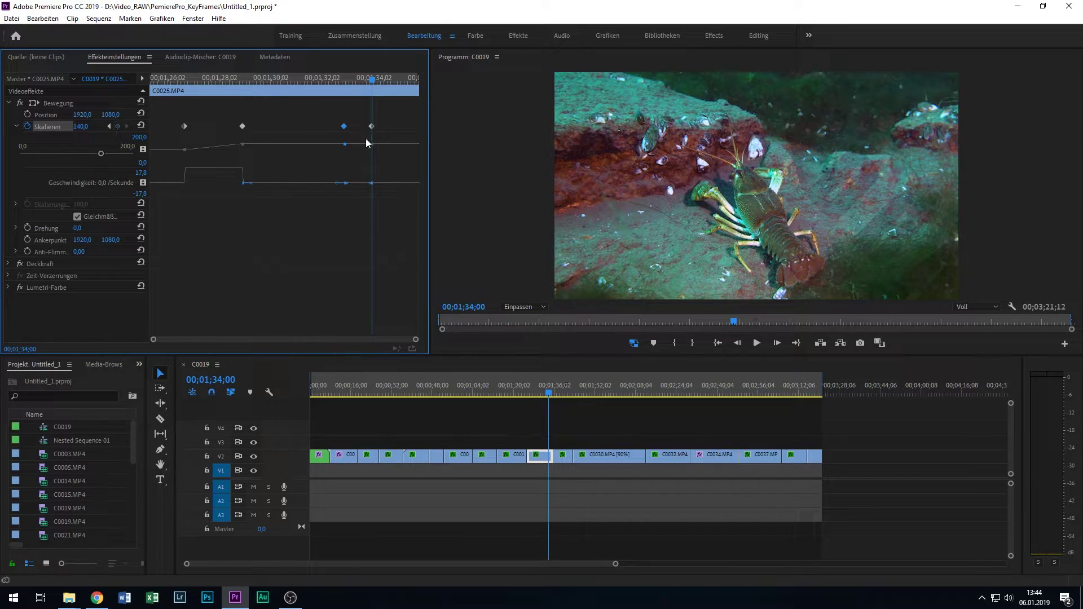
- Set the last Scale keyframe at 01;34;00 to 100
left_click(371, 126)
left_click(84, 126)
type("100")
key("Return")
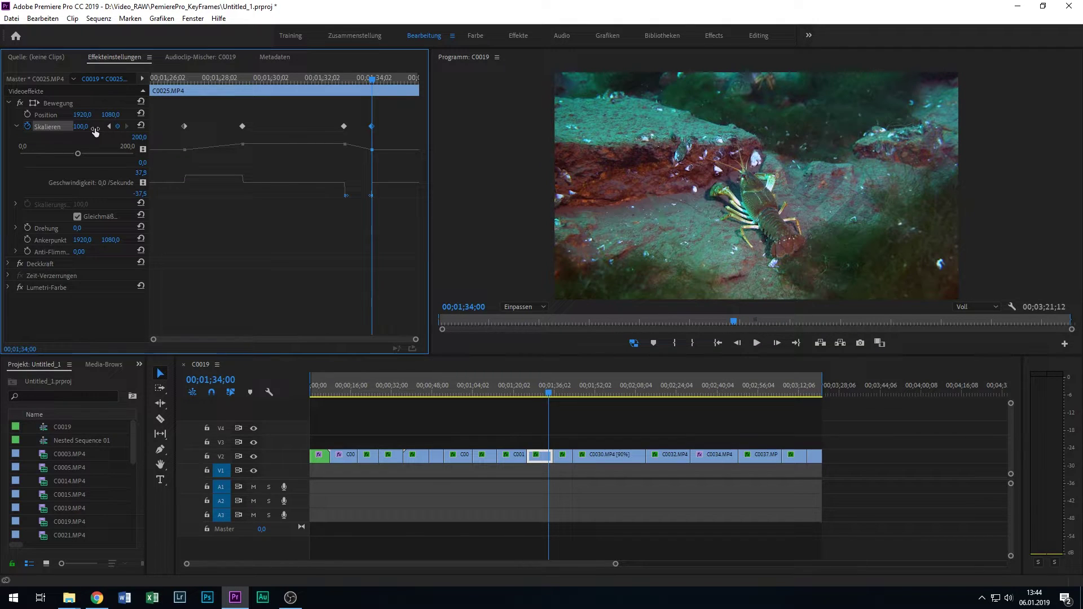
- Play back the zoom-out, then the whole zoom in and out from the clip start
left_click(327, 79)
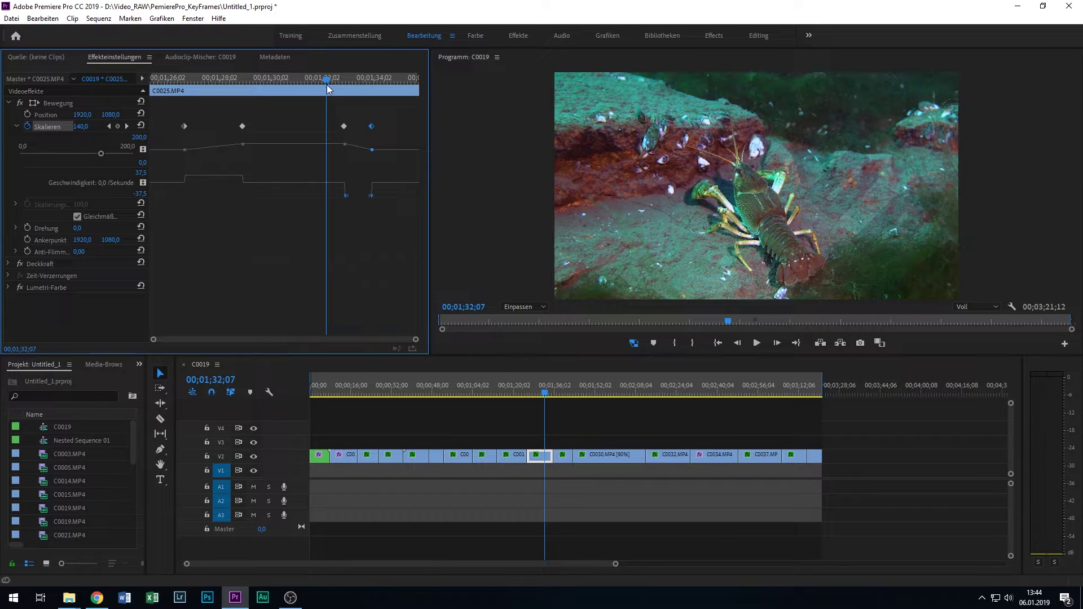
key("space")
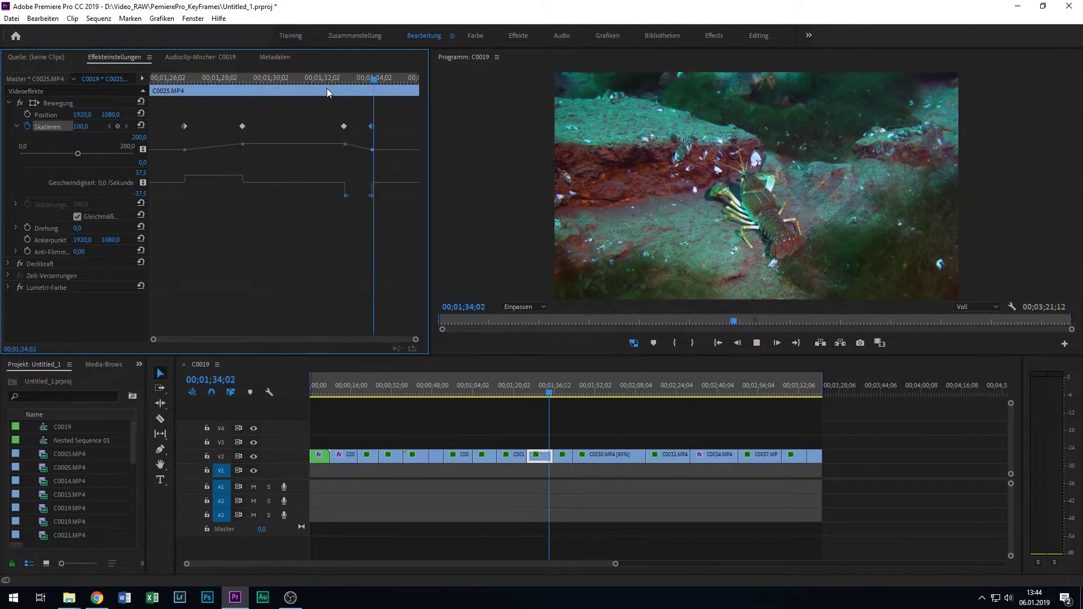
left_click_drag(198, 78, 139, 77)
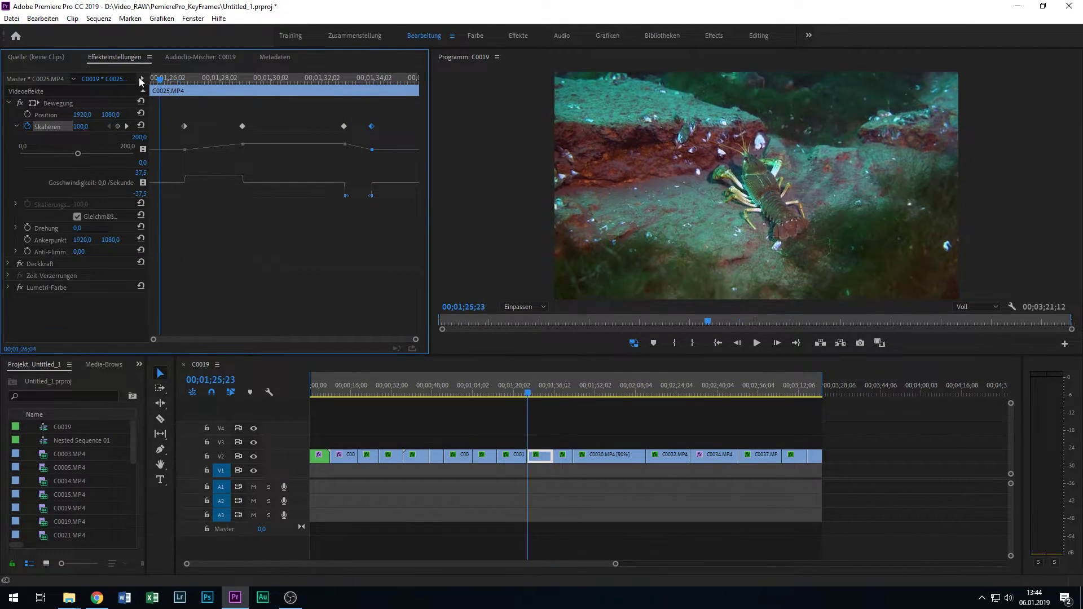
key("space")
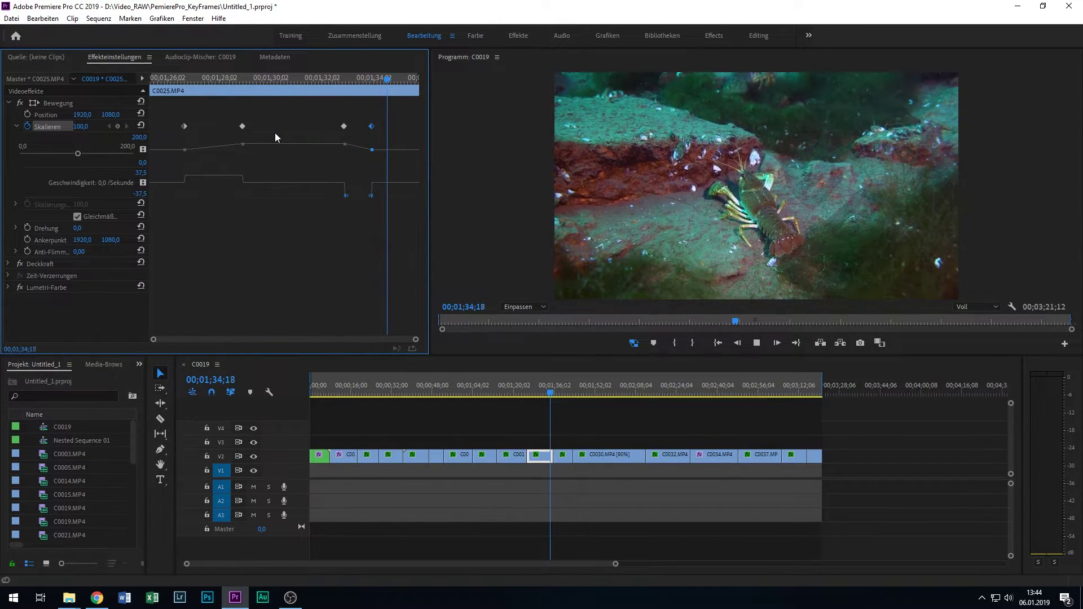
- Shift the second Scale keyframe earlier and drag the last two keyframes earlier together
key("space")
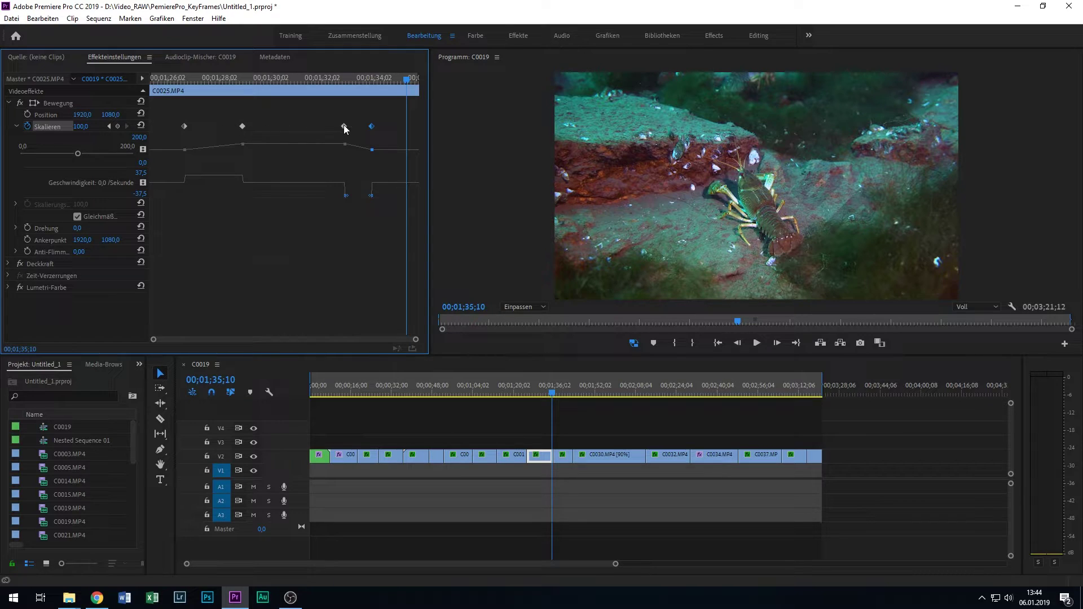
left_click_drag(343, 126, 359, 126)
left_click_drag(242, 126, 195, 127)
left_click_drag(318, 113, 370, 172)
left_click_drag(350, 127, 240, 136)
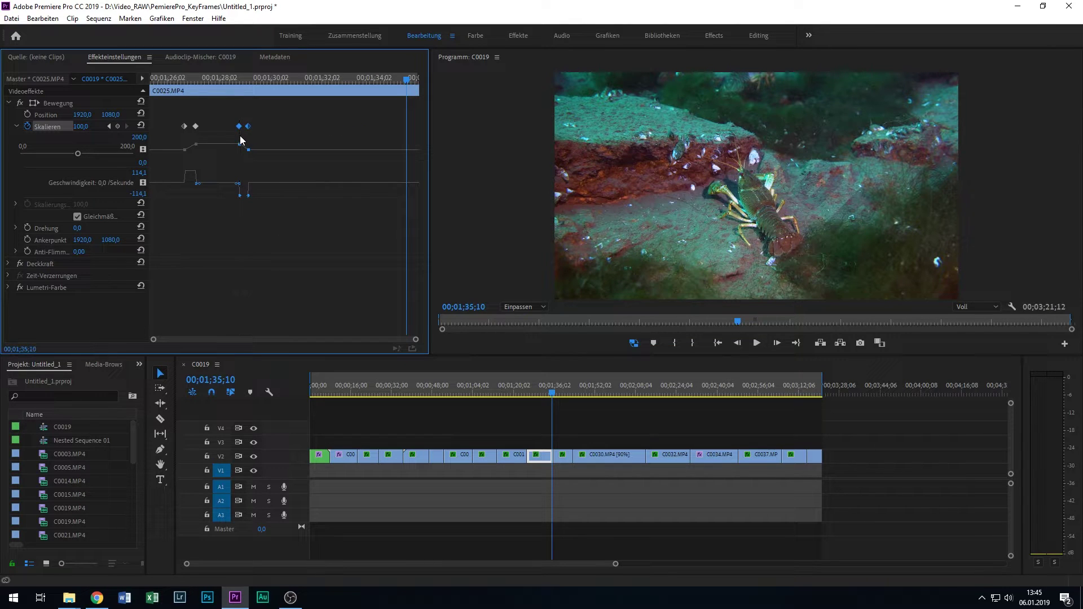
- Play the retimed zoom from the clip start to review it
left_click(162, 89)
key("space")
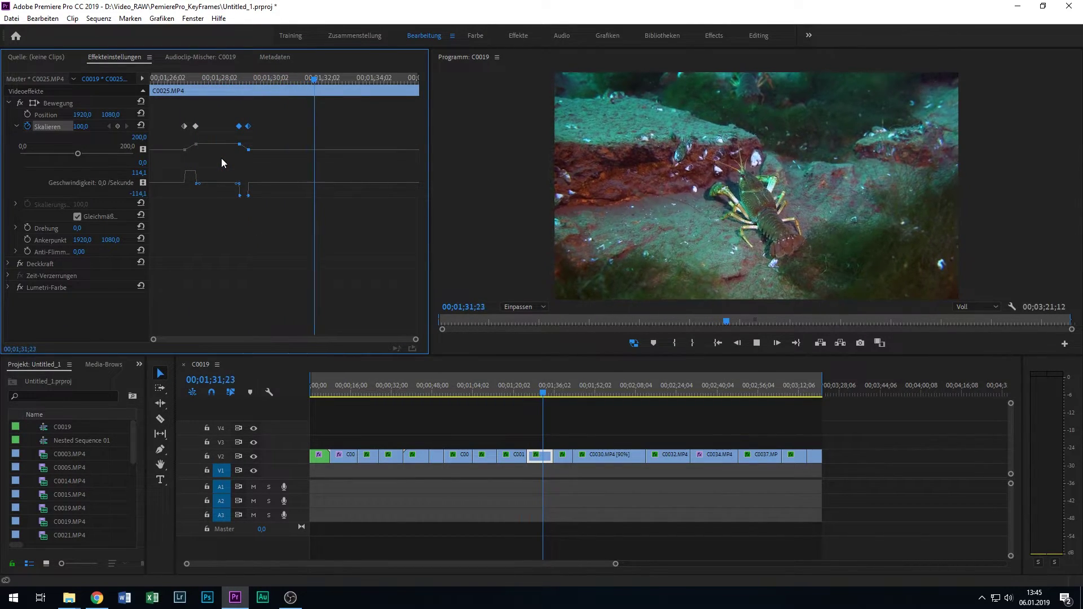
key("space")
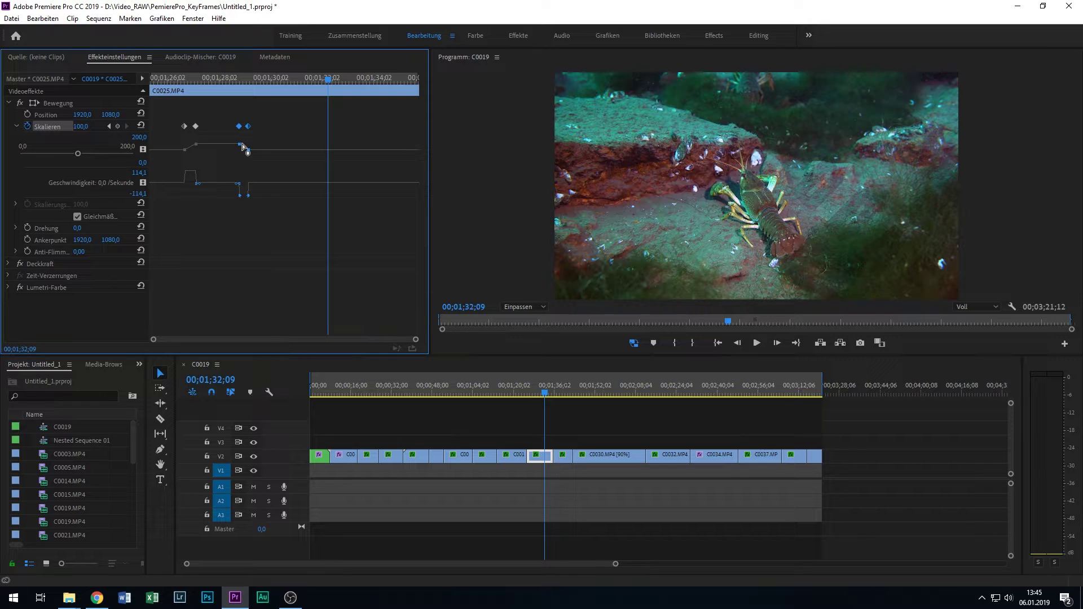
- Import SCUBAnautYTLogoKlein.png and place it on track V3 starting at 00;00;00;00
left_click(131, 448)
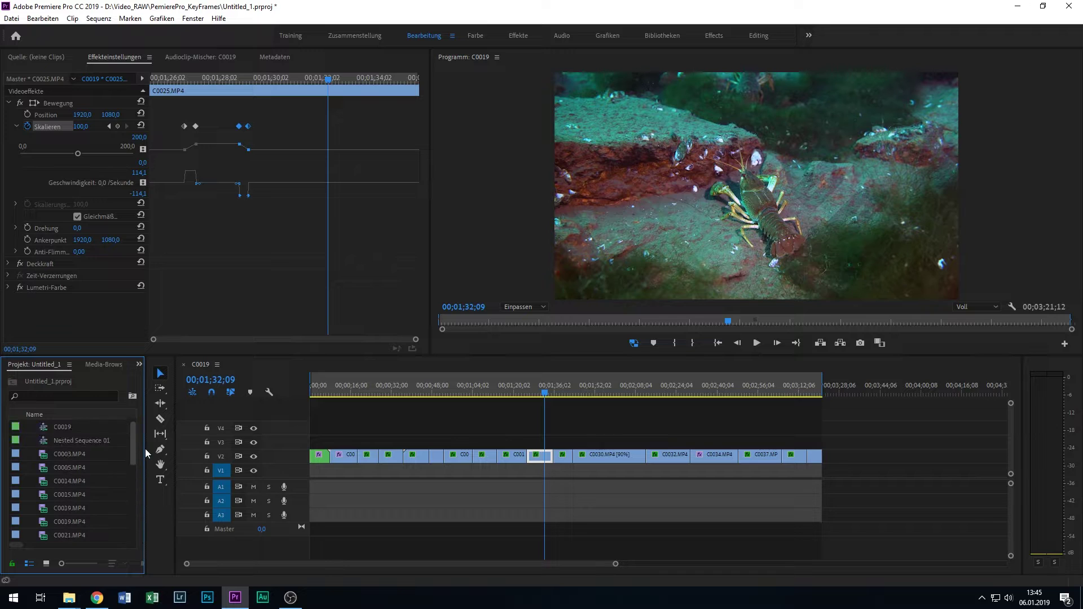
left_click_drag(134, 439, 137, 530)
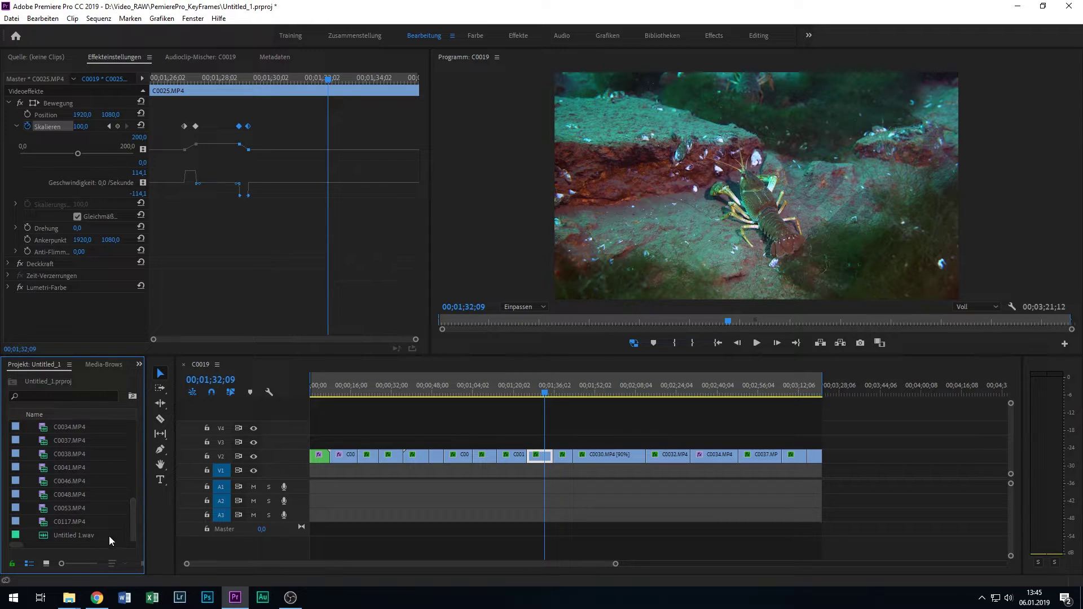
double_click(110, 540)
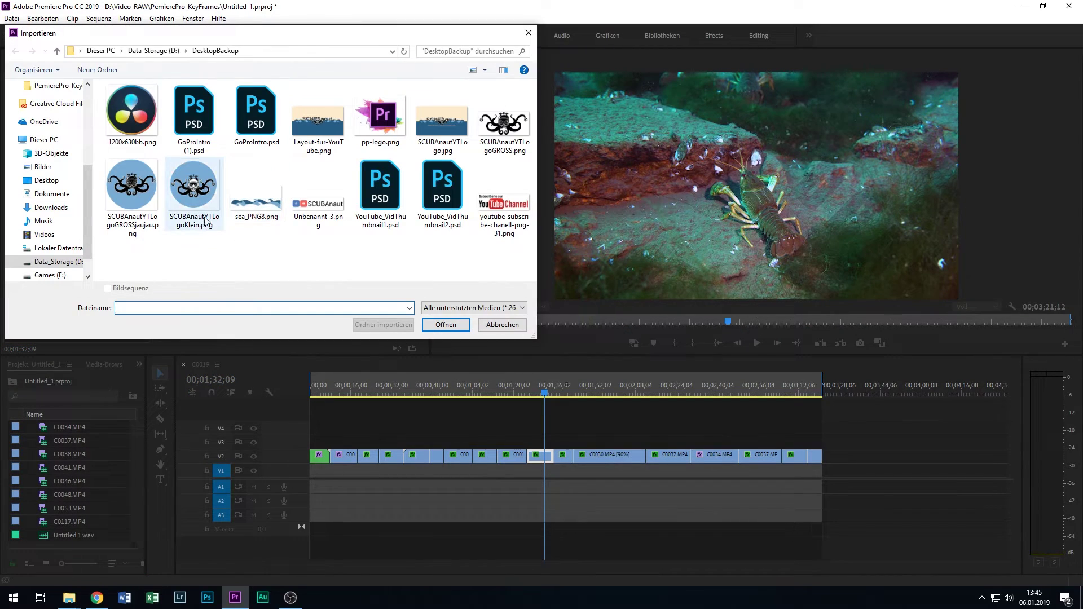
double_click(194, 192)
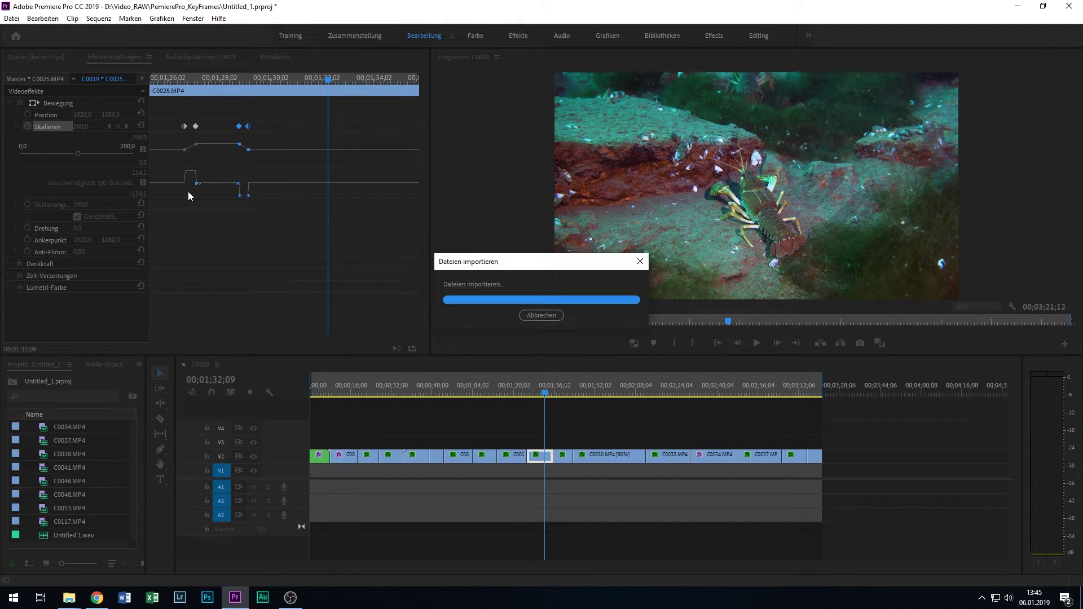
mouse_move(63, 426)
left_mouse_down()
mouse_move(316, 449)
mouse_move(736, 432)
mouse_move(822, 442)
left_mouse_up()
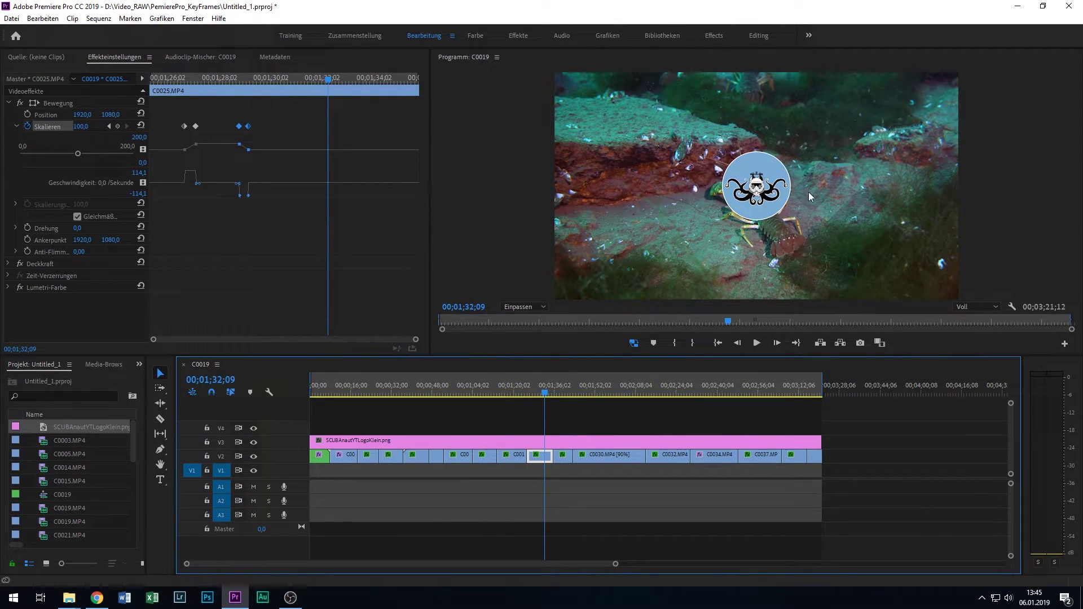
- Drag the SCUBAnaut logo into the frame's top-right corner, at Position 3459,2 × 377,9
left_click(751, 191)
left_click(761, 192)
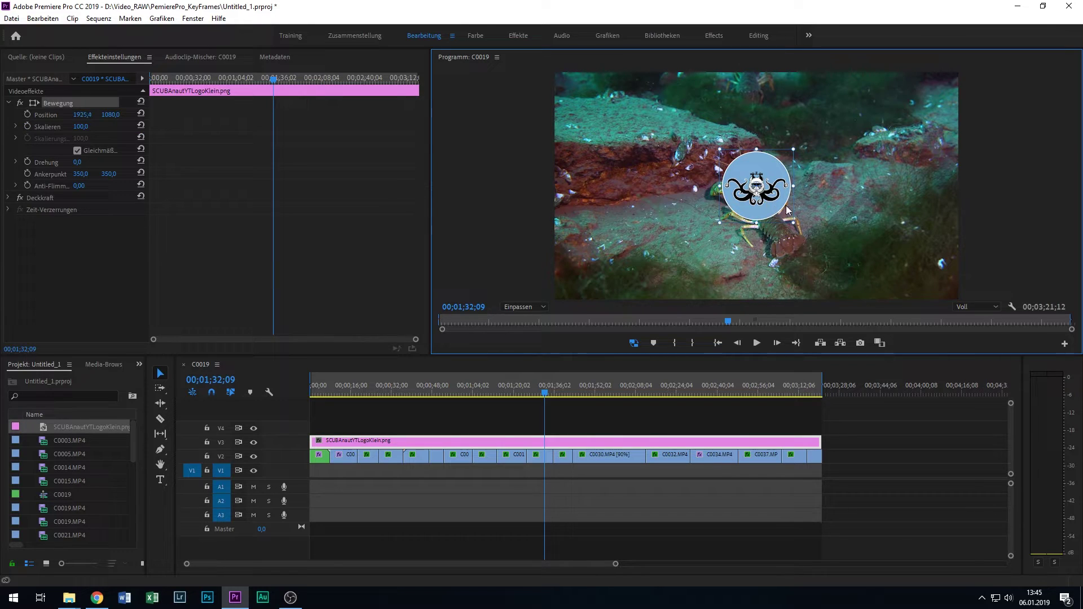
left_click_drag(786, 205, 928, 128)
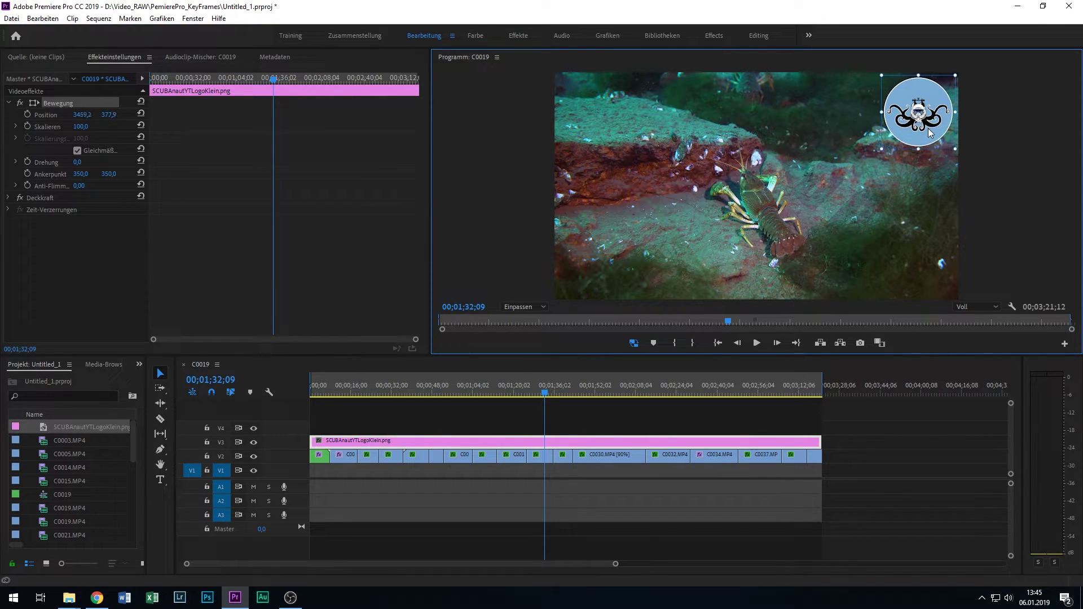
left_click(777, 285)
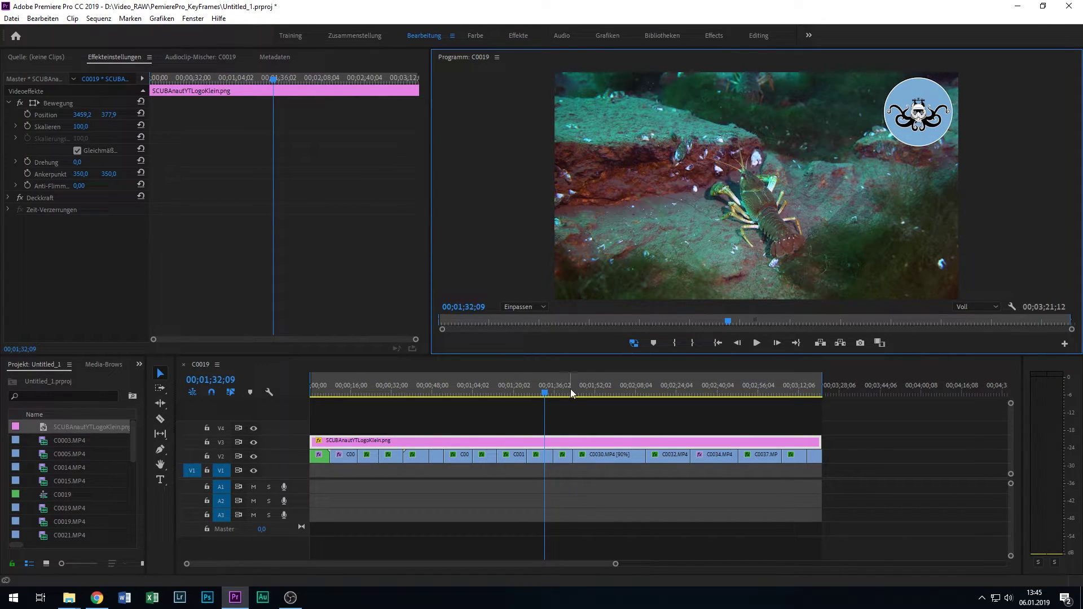
left_click(538, 458)
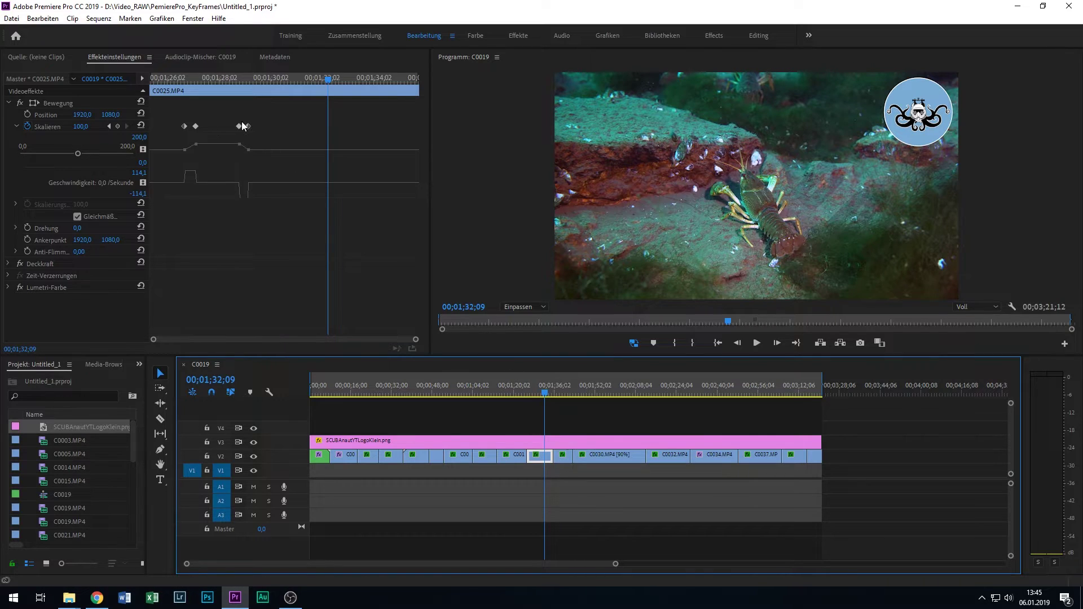
- Put the playhead at 00;01;25;11 and show the V3 logo clip's motion settings
left_click_drag(549, 392, 528, 394)
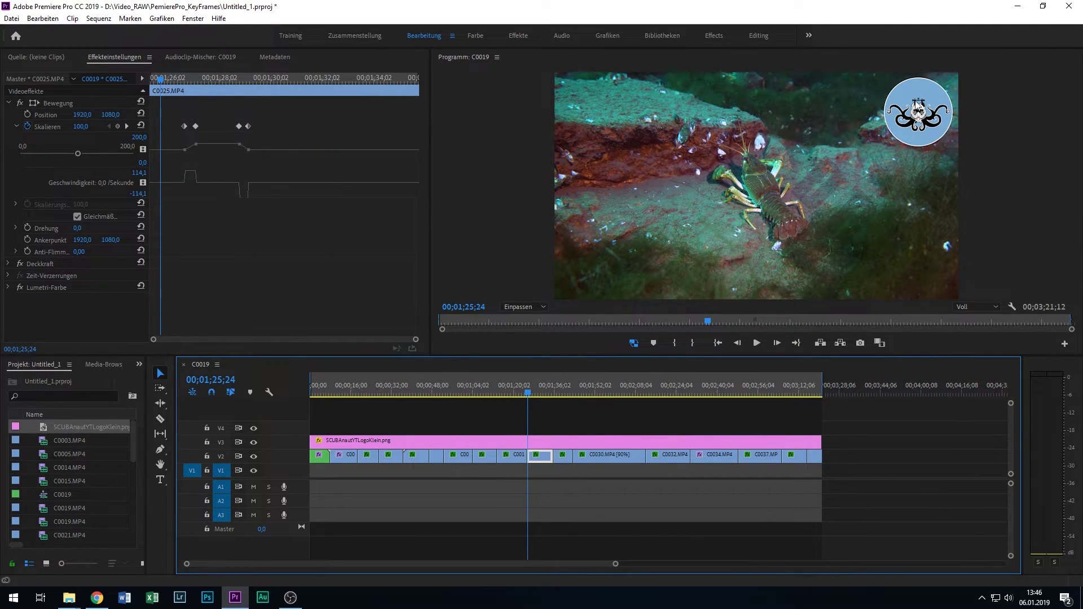
left_click(918, 108)
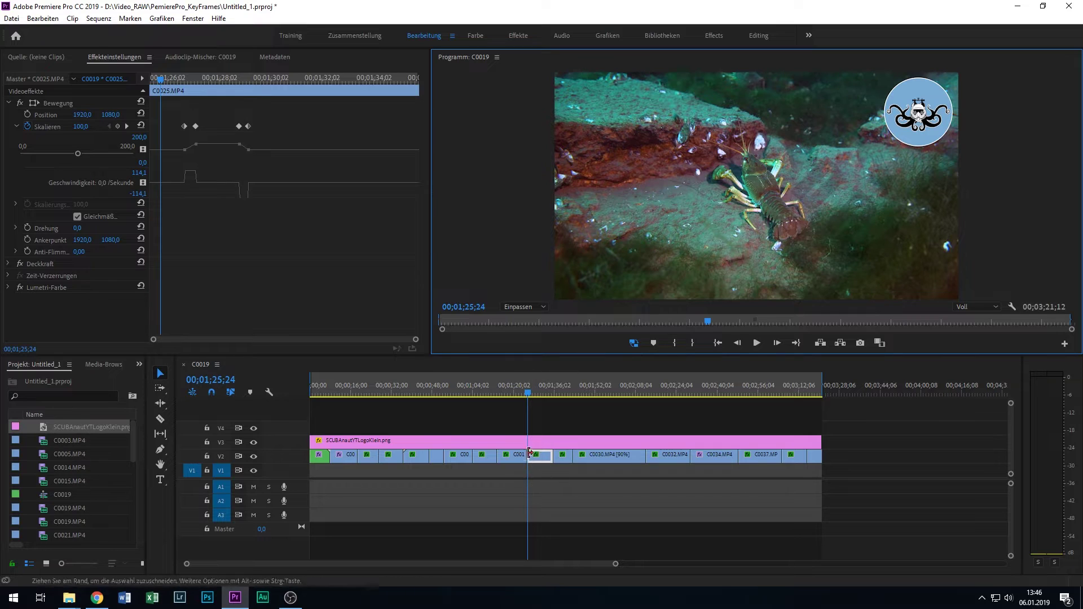
left_click(527, 394)
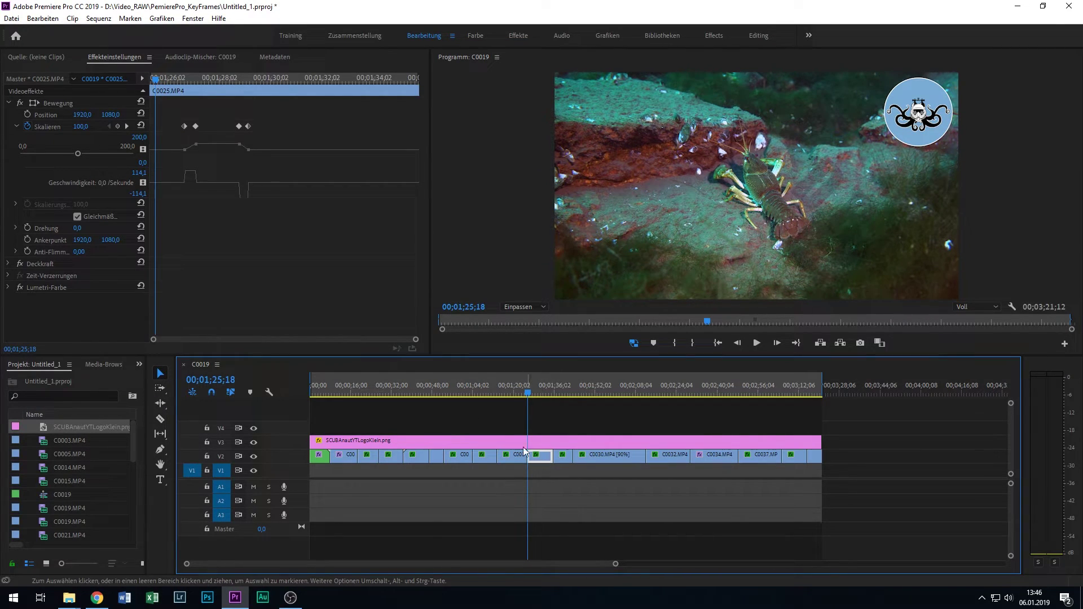
key("Left")
key("Left")
key("Left")
left_click(269, 278)
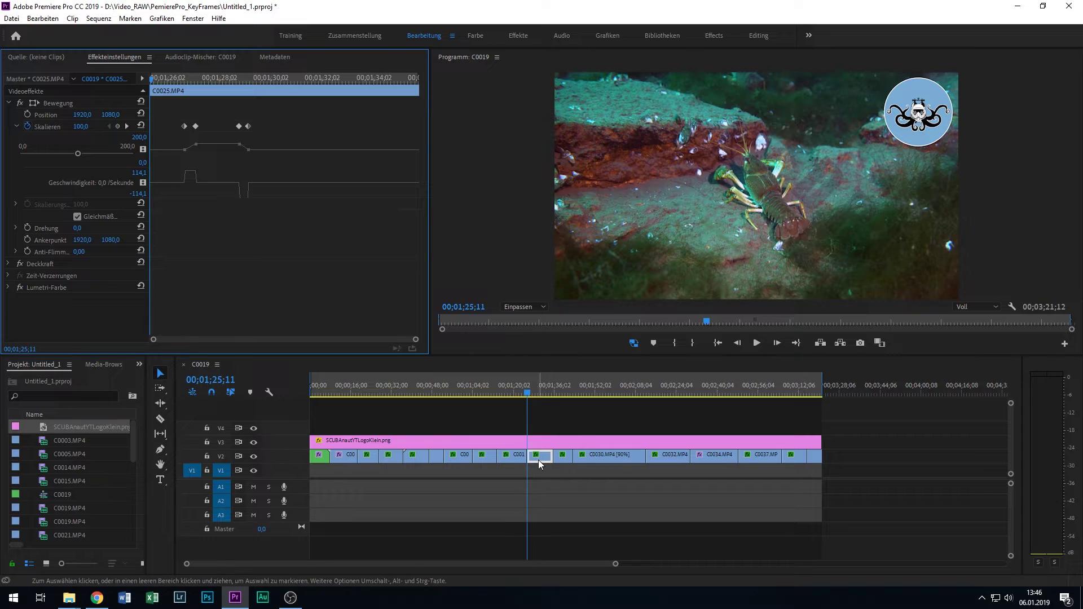
left_click(538, 442)
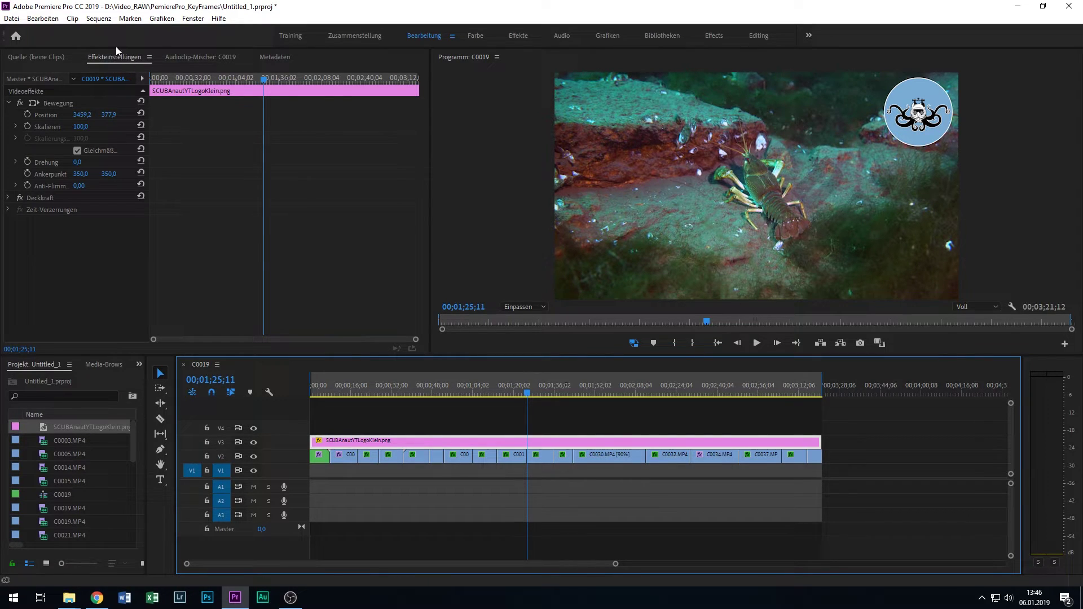
left_click(52, 109)
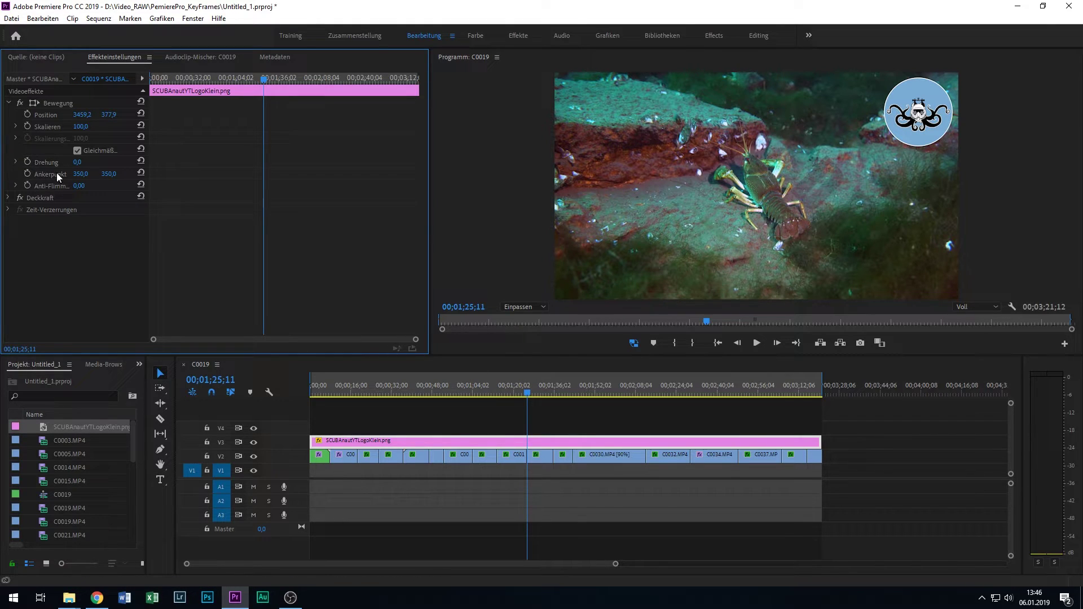
- Turn on Rotation animation for the logo with a first keyframe at 00;01;25;11
left_click(29, 161)
left_click(16, 162)
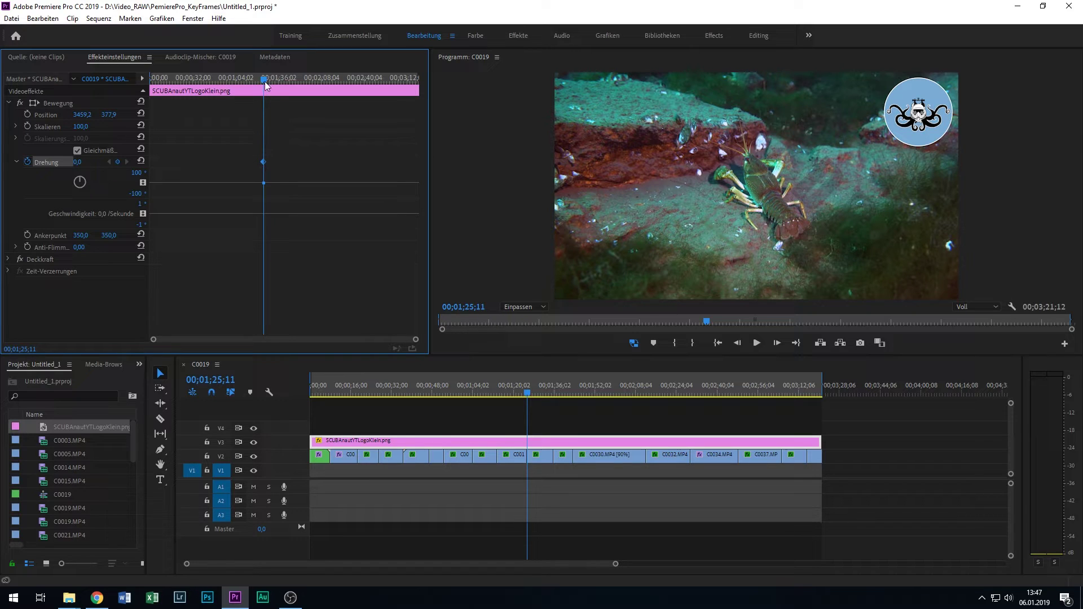
left_click_drag(263, 80, 273, 85)
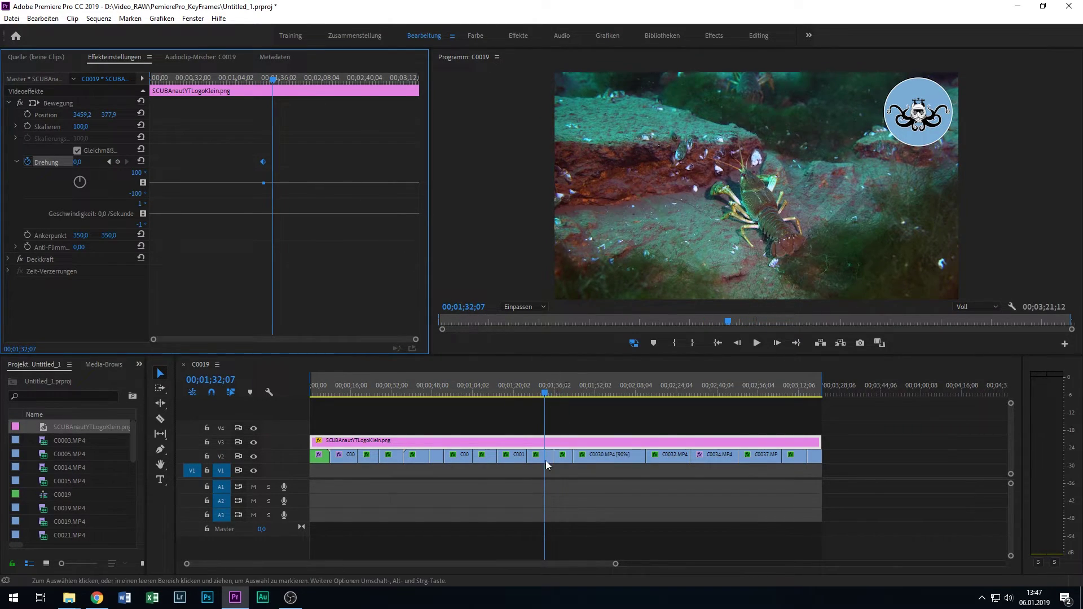
left_click(537, 458)
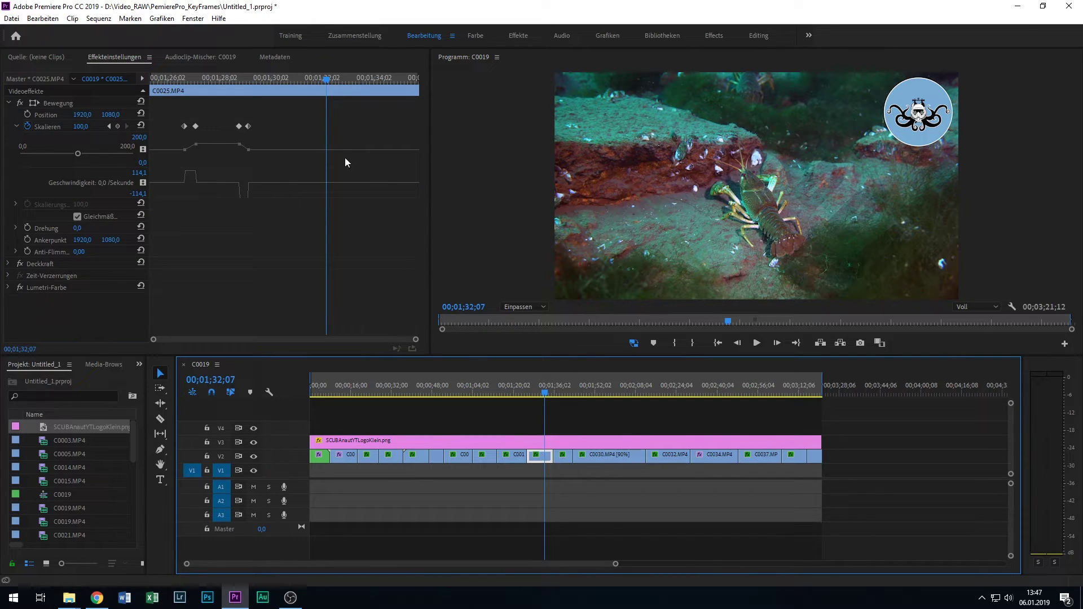
- Add a second Rotation keyframe at 00;01;35;25, matching the crayfish clip's end, and select it
left_click_drag(328, 82, 436, 78)
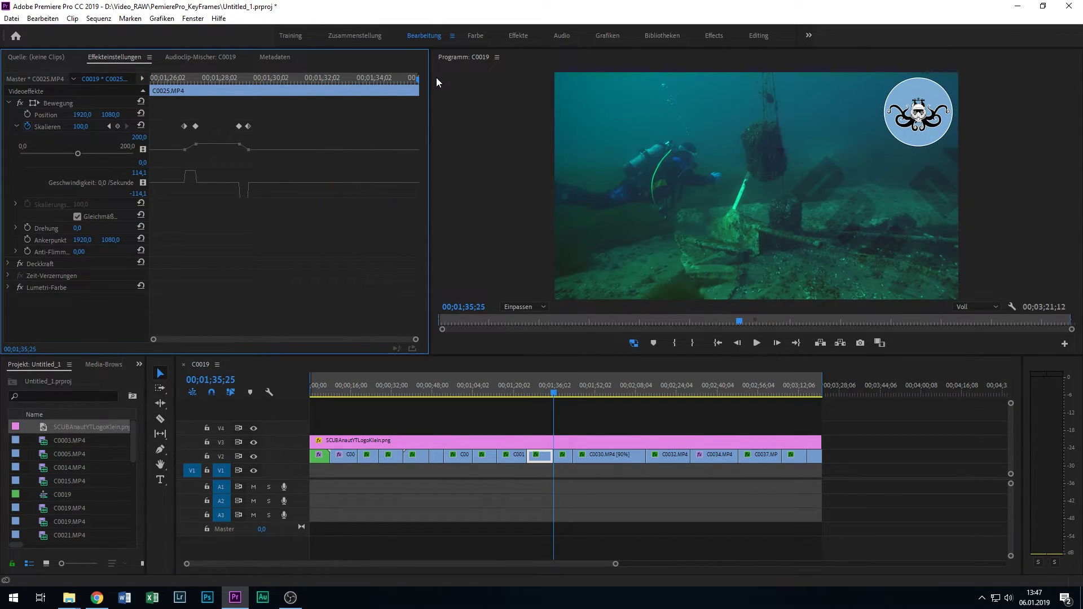
left_click(414, 441)
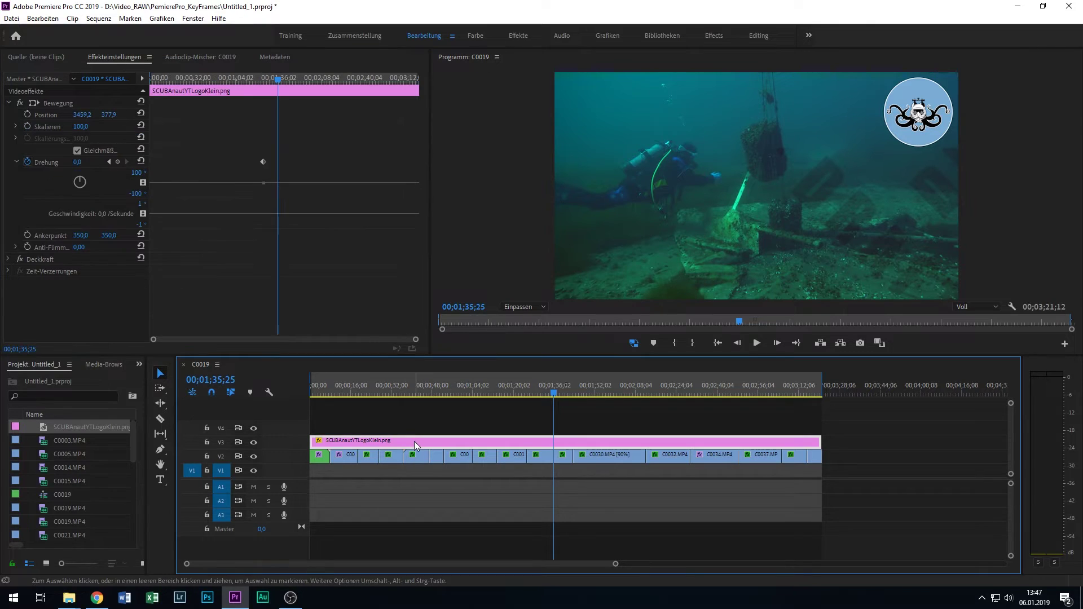
left_click(118, 162)
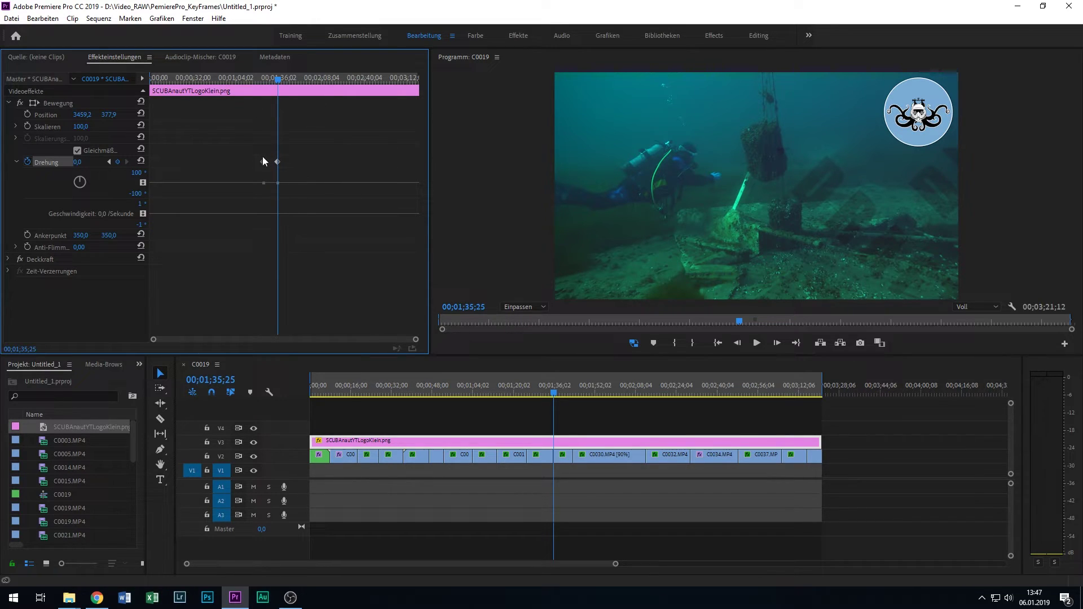
left_click(544, 460)
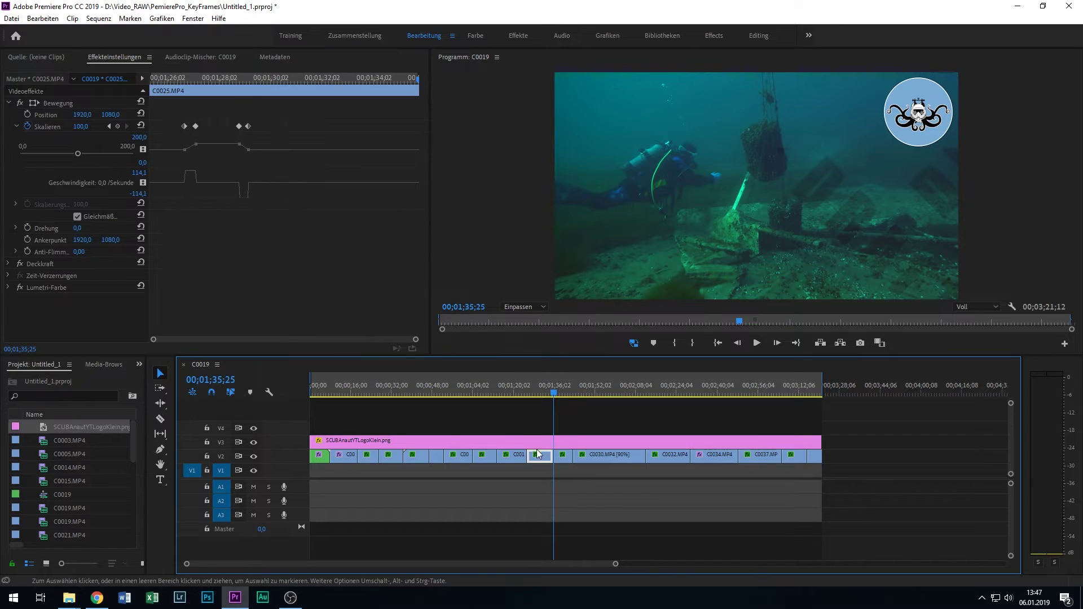
left_click(537, 438)
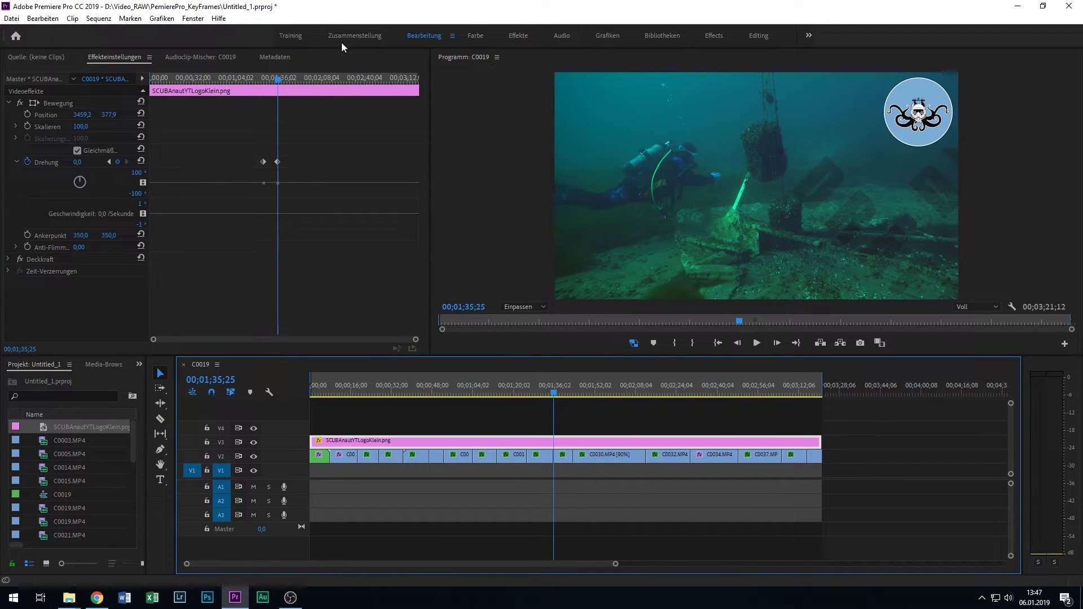
left_click(278, 162)
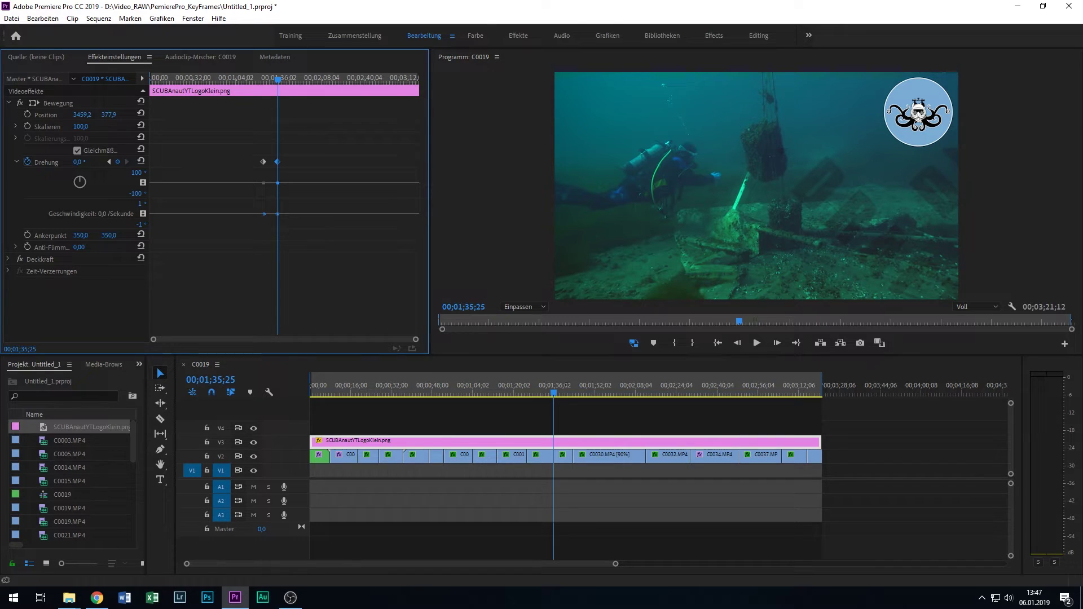
- Raise the second keyframe's Rotation to 3x0,0°, three full turns of the logo
left_click_drag(77, 162, 125, 162)
left_click_drag(81, 162, 109, 162)
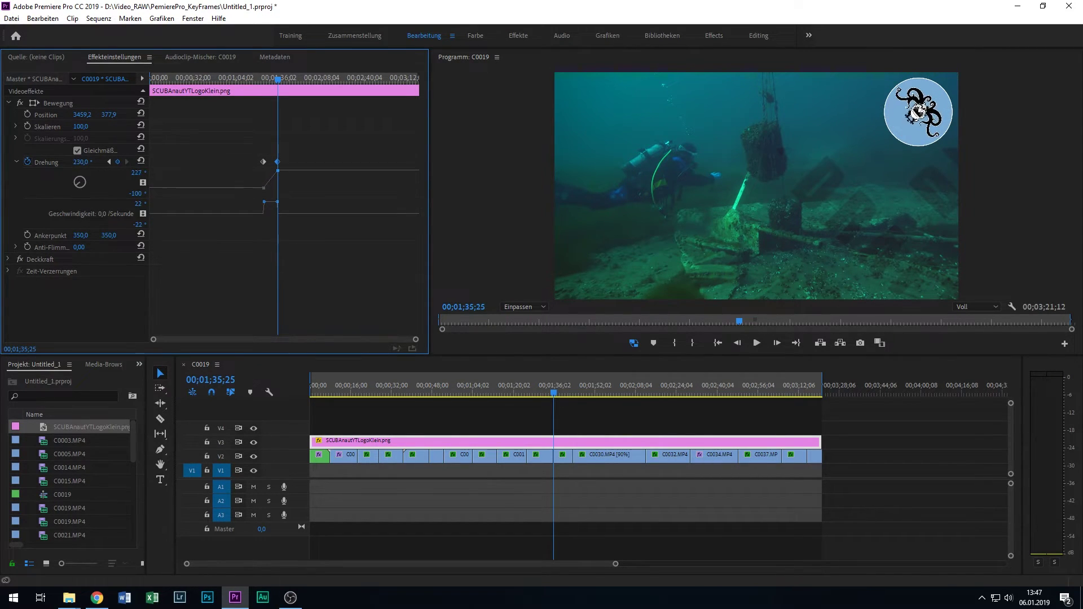
left_click_drag(109, 162, 426, 162)
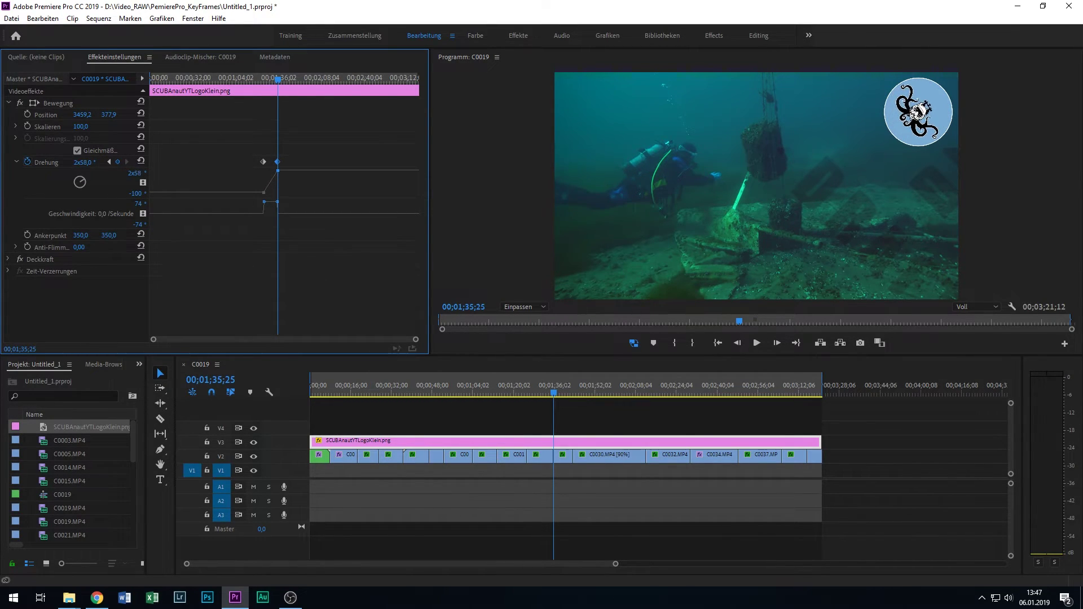
left_click_drag(455, 161, 547, 161)
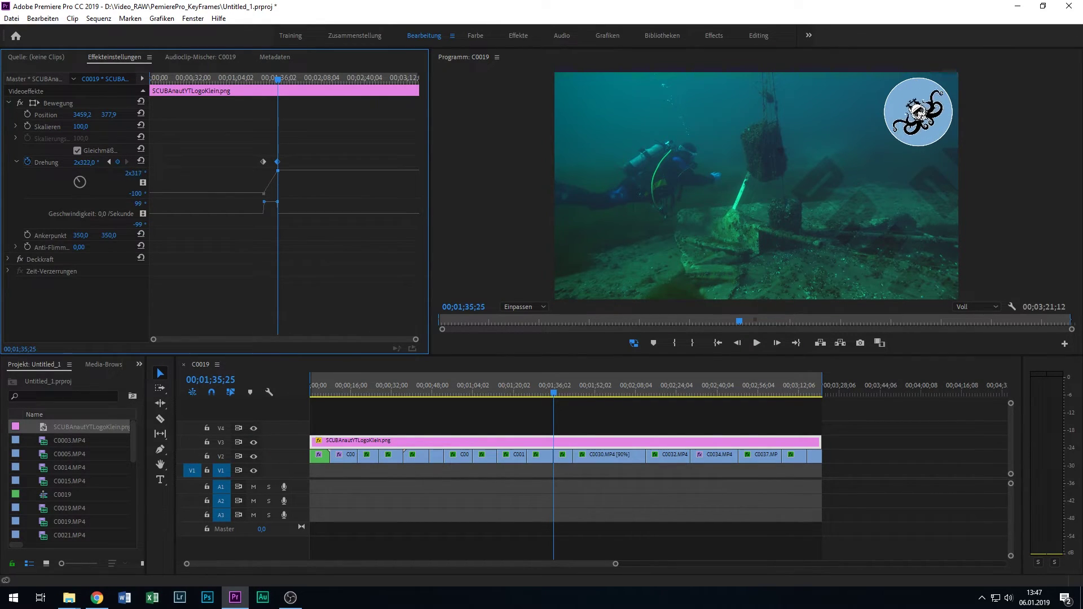
left_click_drag(547, 161, 621, 162)
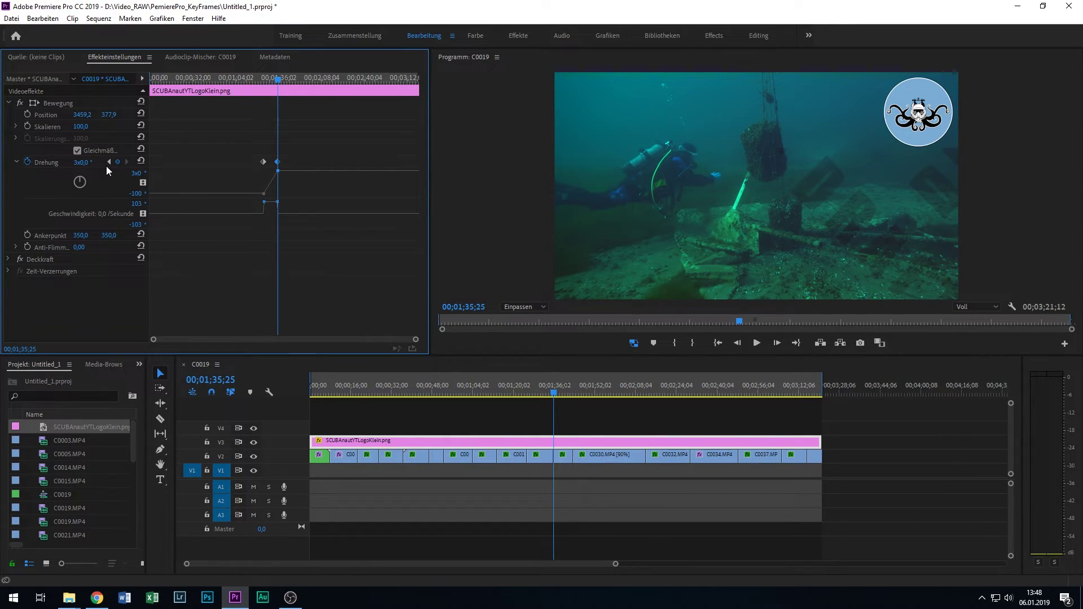
left_click(263, 163)
left_click(278, 162)
left_click(230, 78)
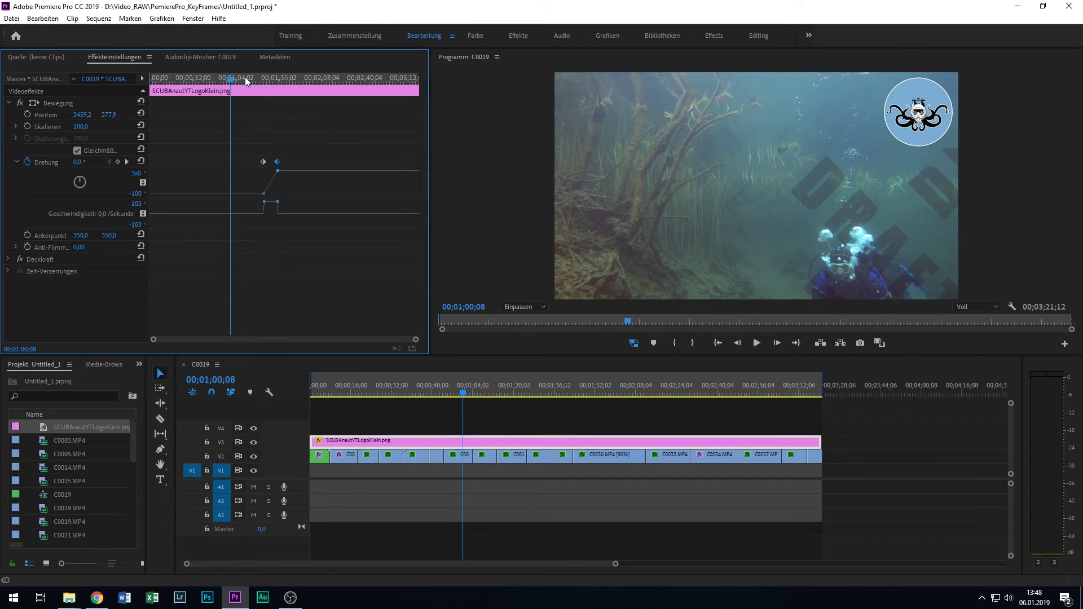
key("space")
left_click_drag(256, 80, 261, 80)
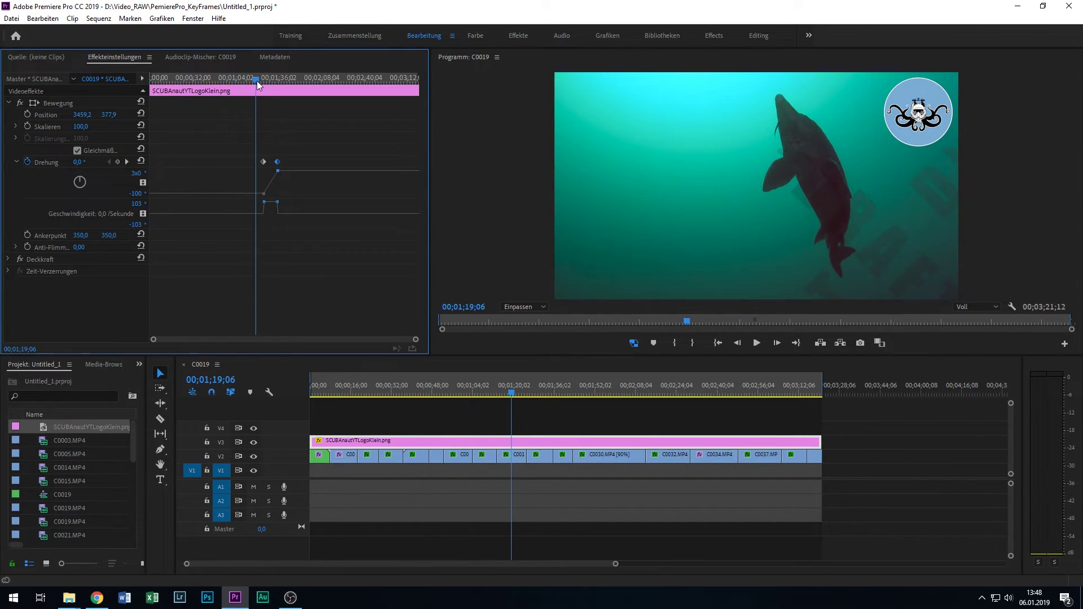
key("space")
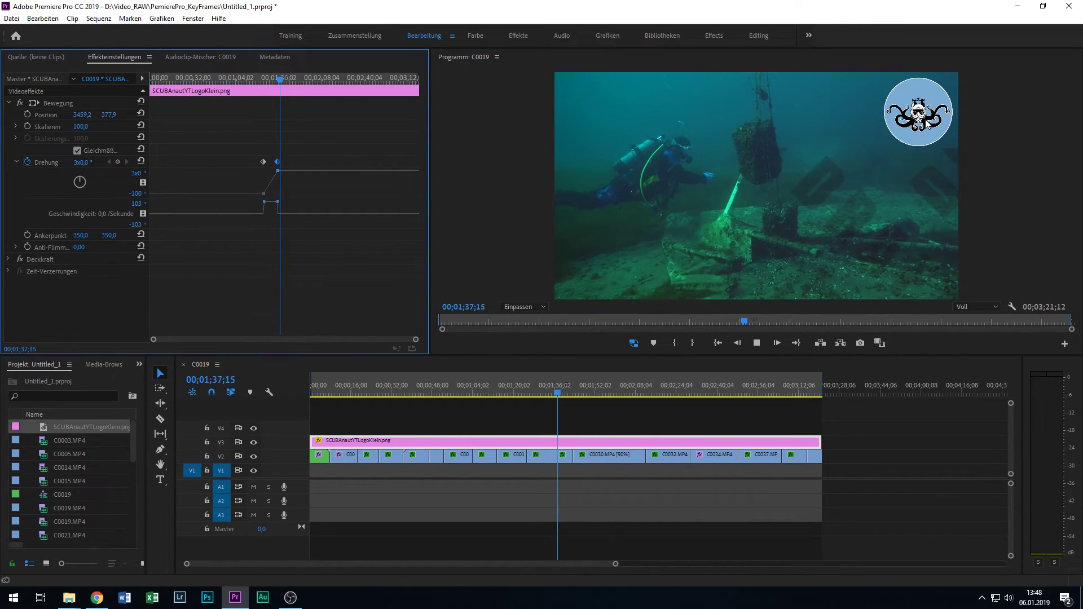
key("space")
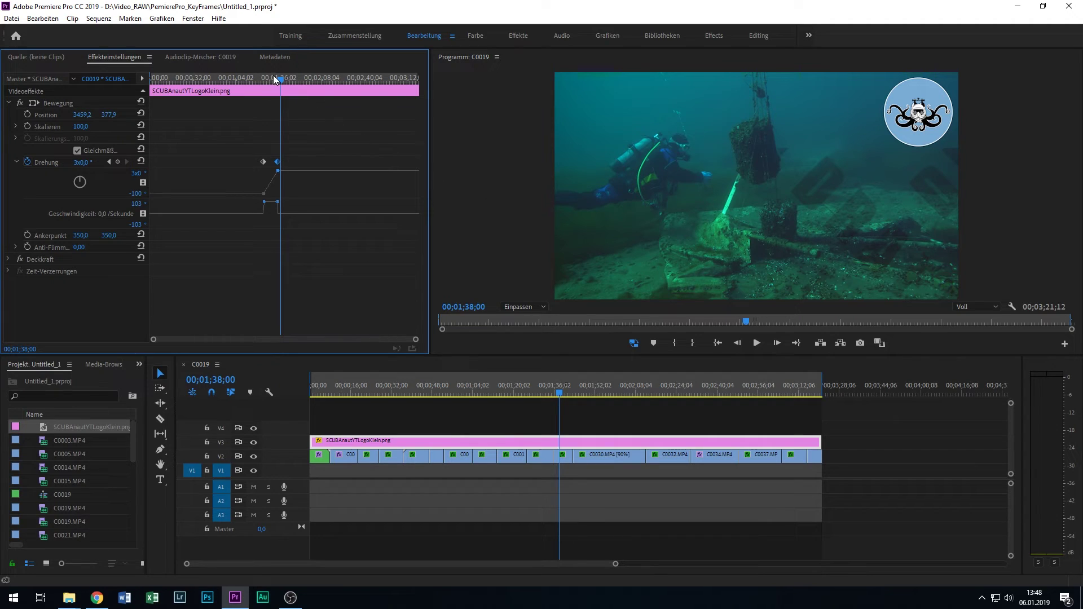
left_click_drag(276, 78, 276, 78)
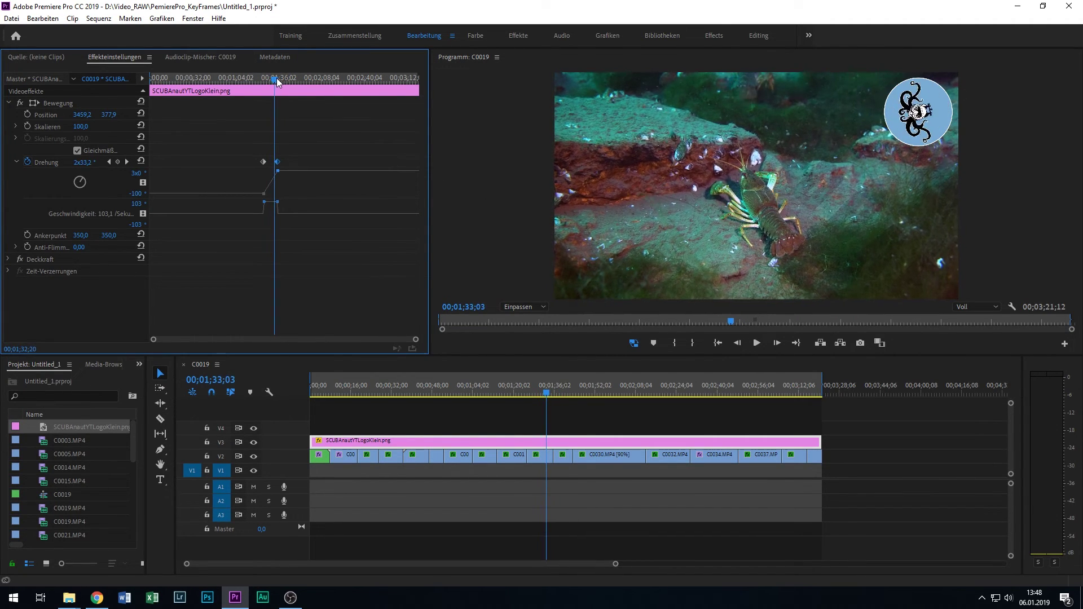